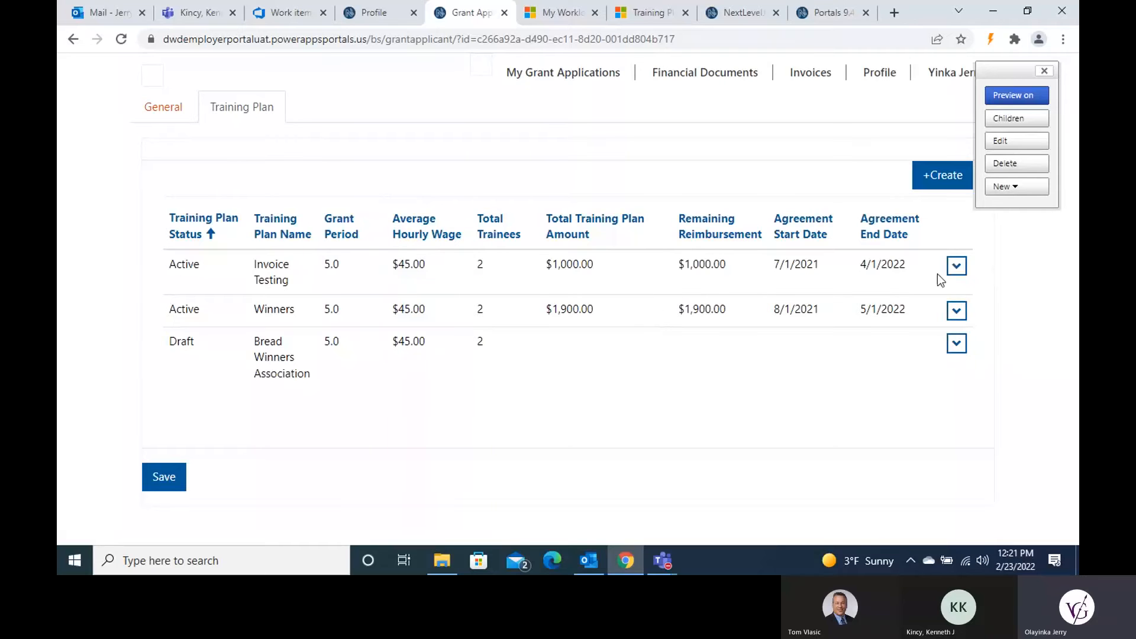
Step: Show the row actions for the Winners training plan
click(957, 311)
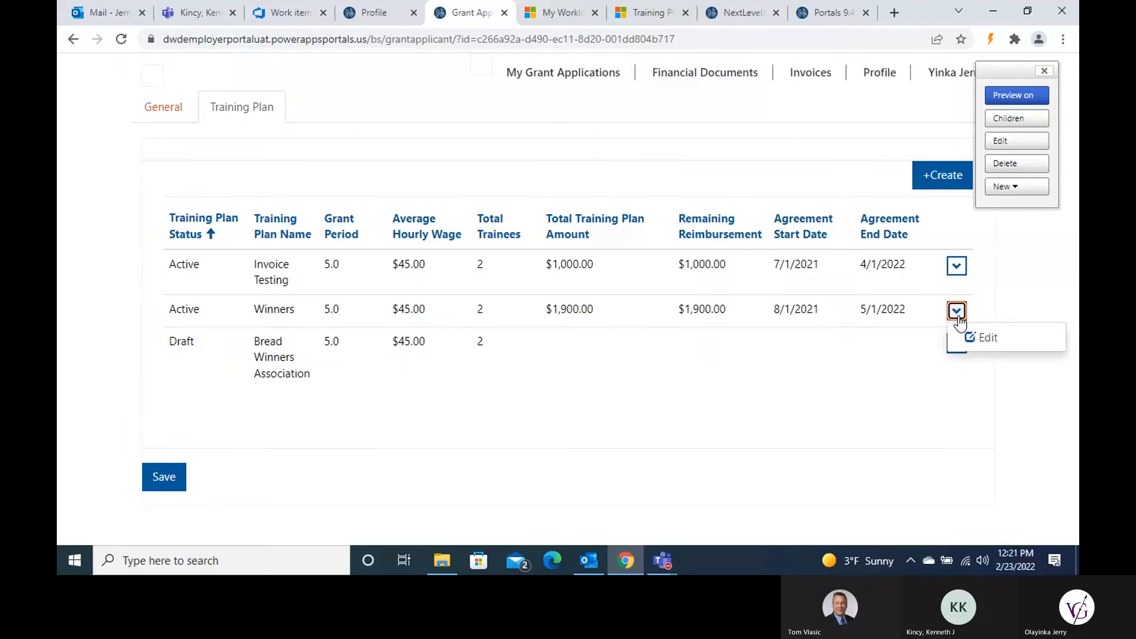
Step: Edit the Invoice Testing plan and view its empty Trainees section
click(958, 269)
click(976, 292)
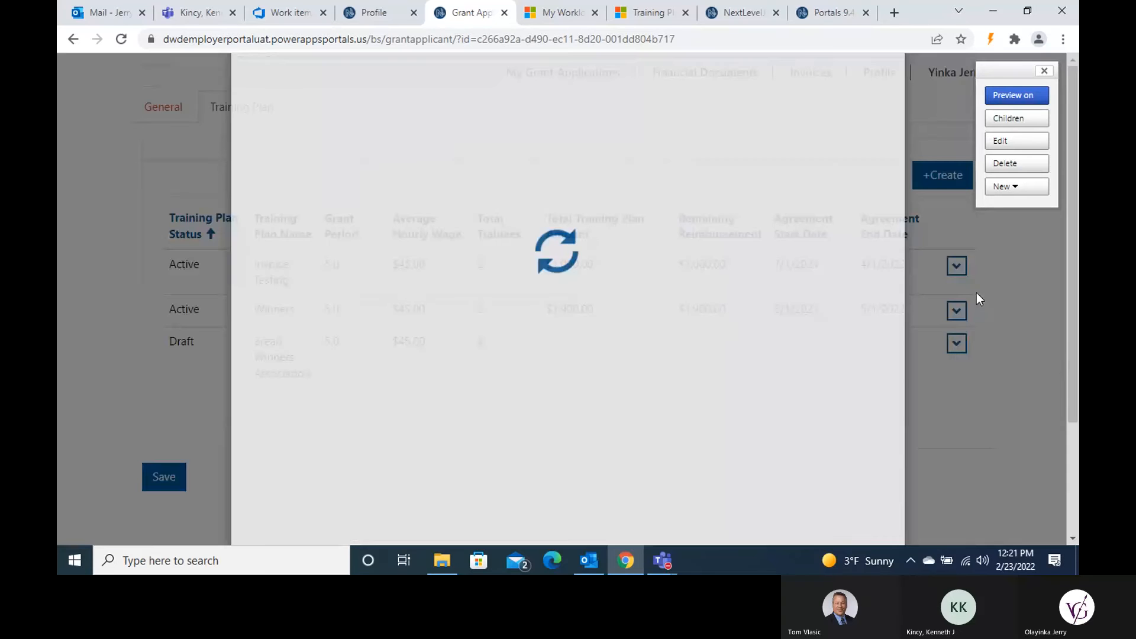
scroll(629, 267, down, 1)
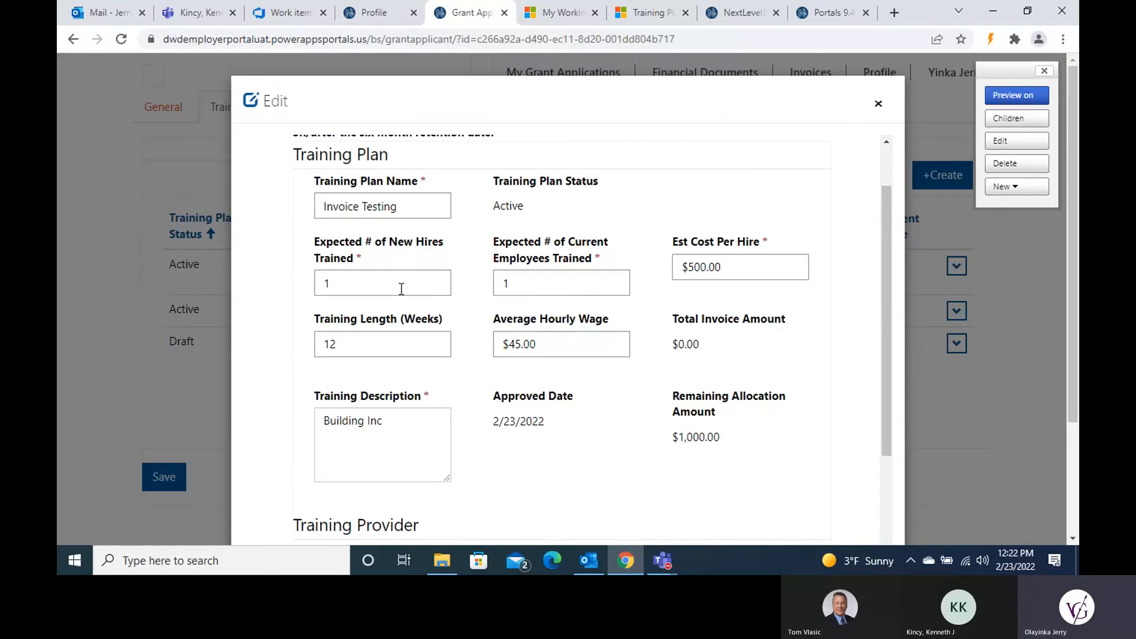
scroll(401, 288, up, 2)
click(606, 152)
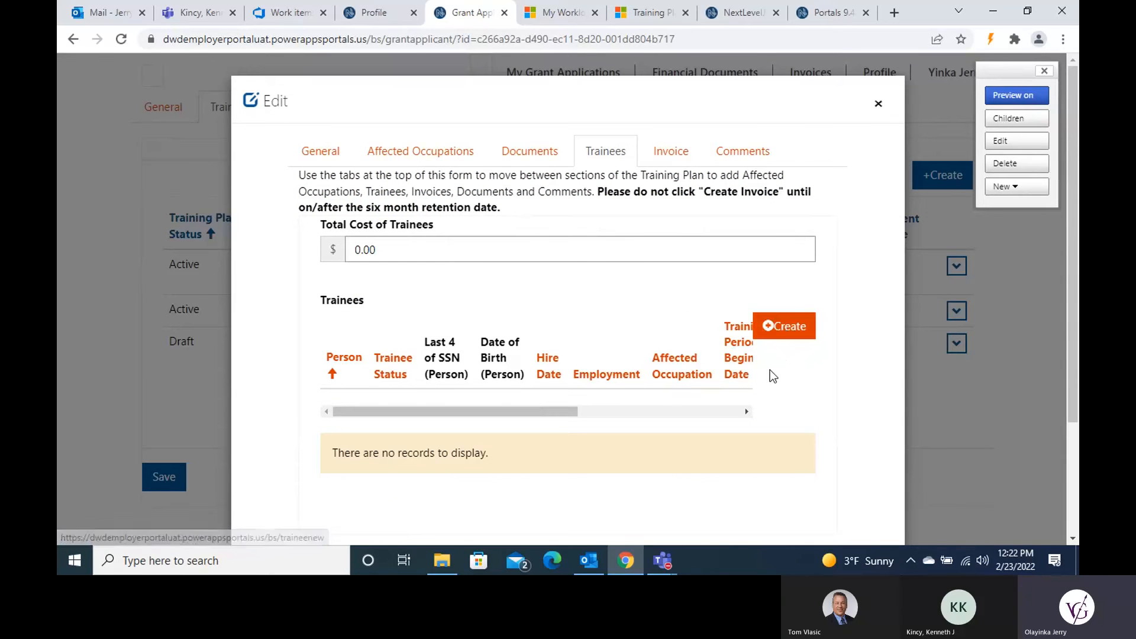
click(347, 152)
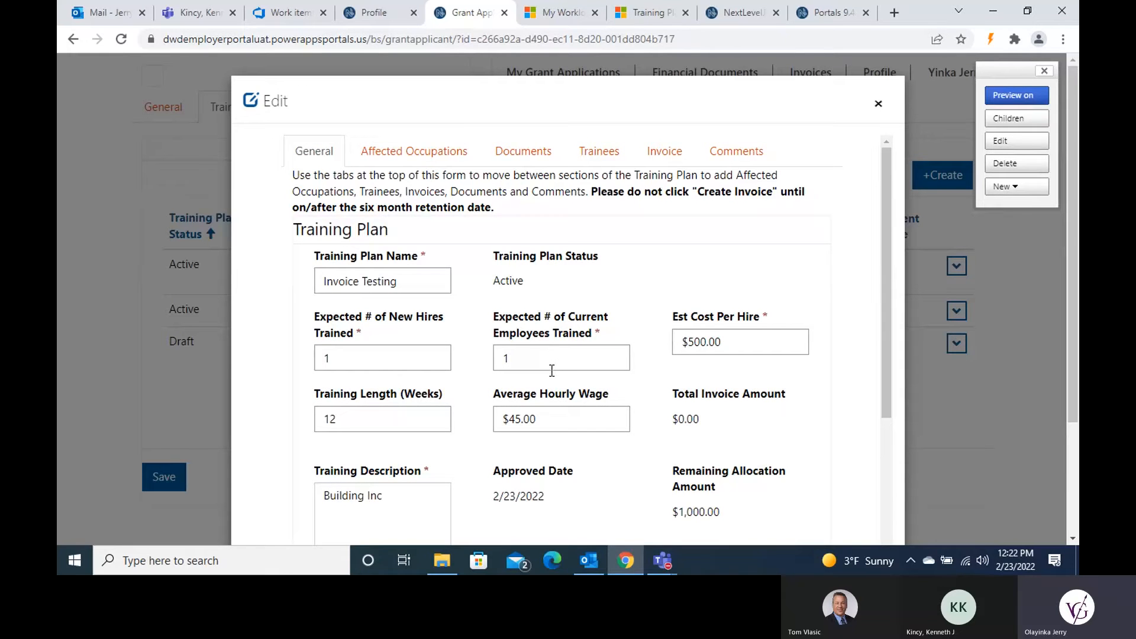
click(606, 152)
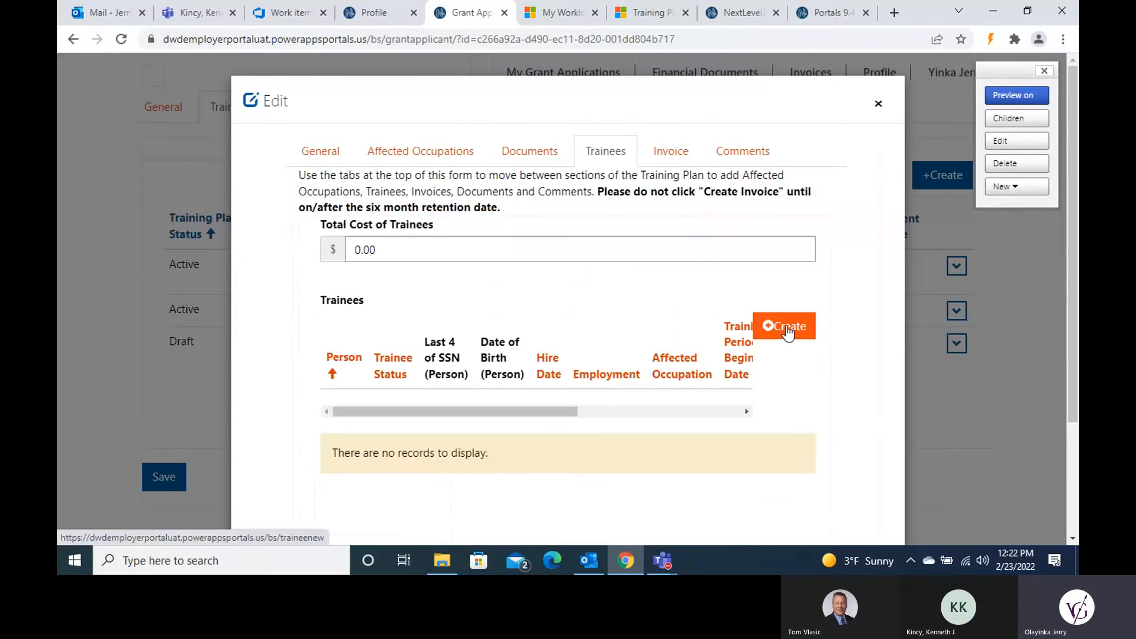
Step: Create a new trainee and enter their first and last name
click(788, 333)
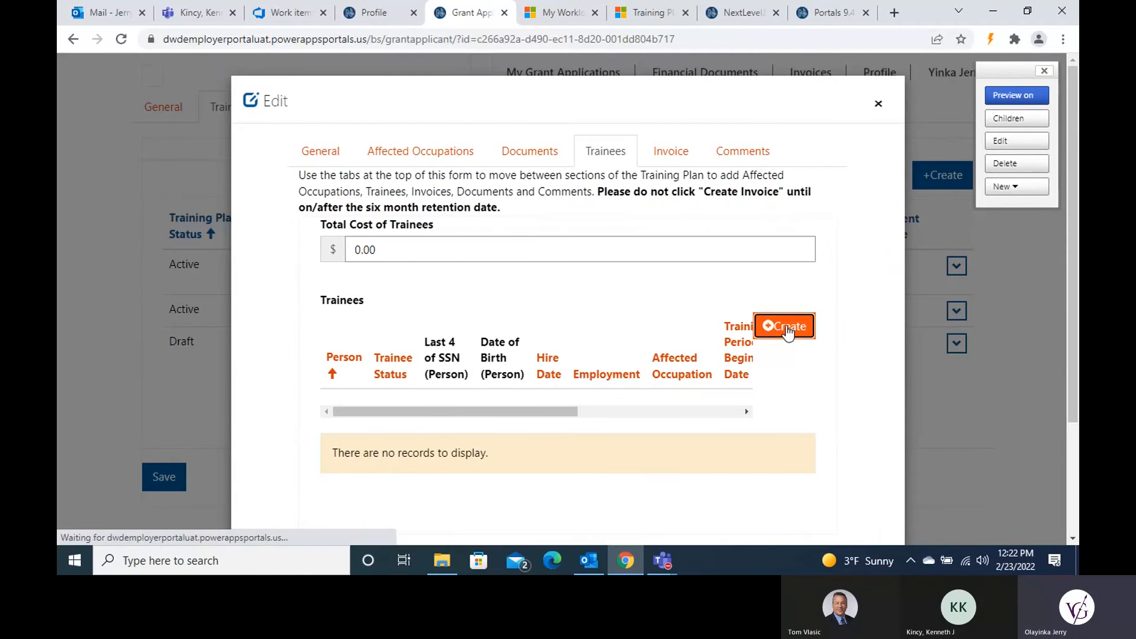
click(384, 339)
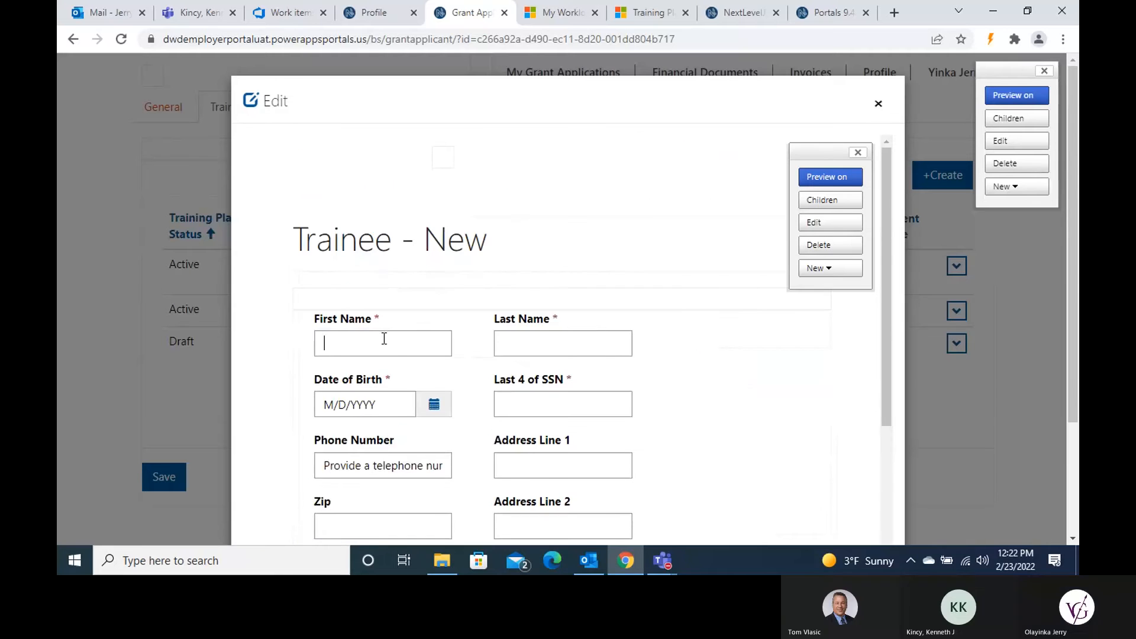
click(384, 338)
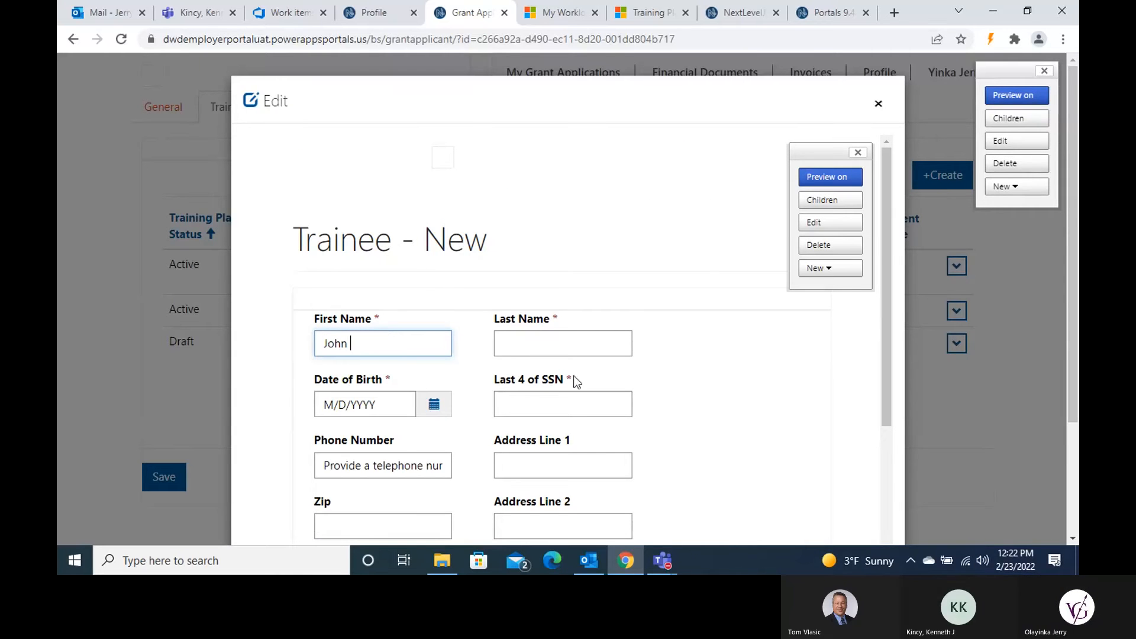
scroll(598, 217, down, 3)
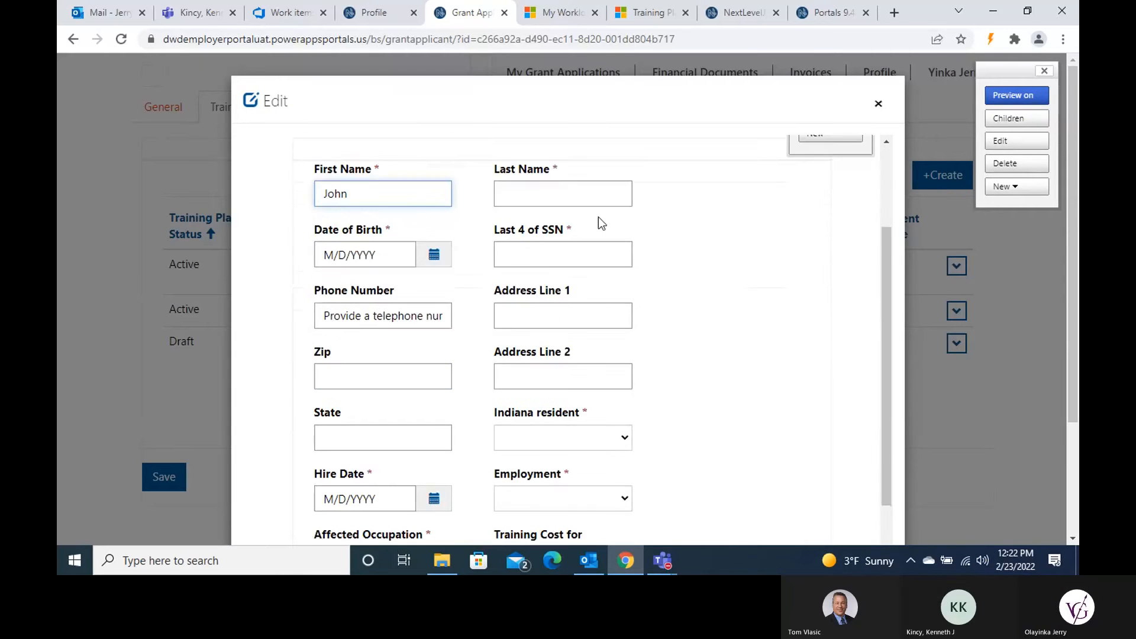
click(564, 187)
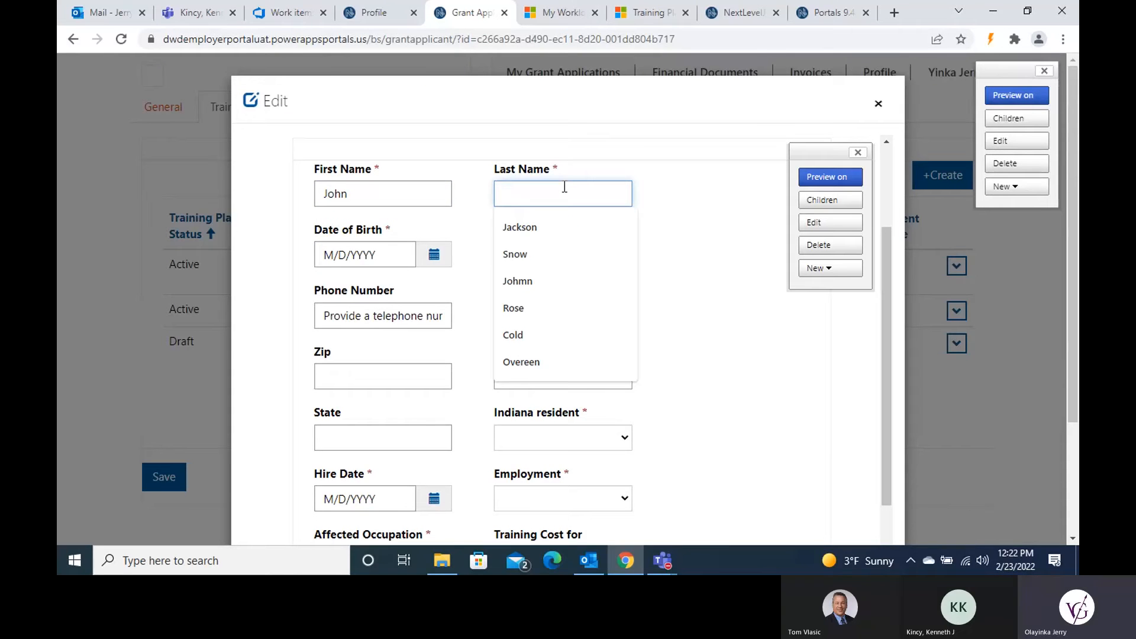
drag(556, 164, 576, 162)
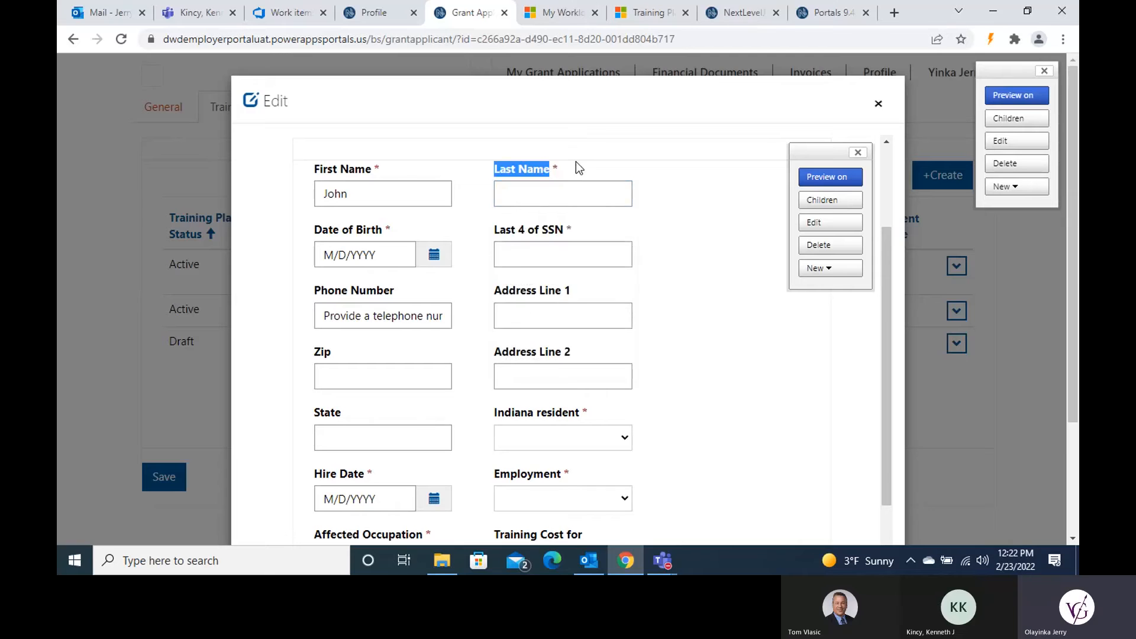
click(558, 199)
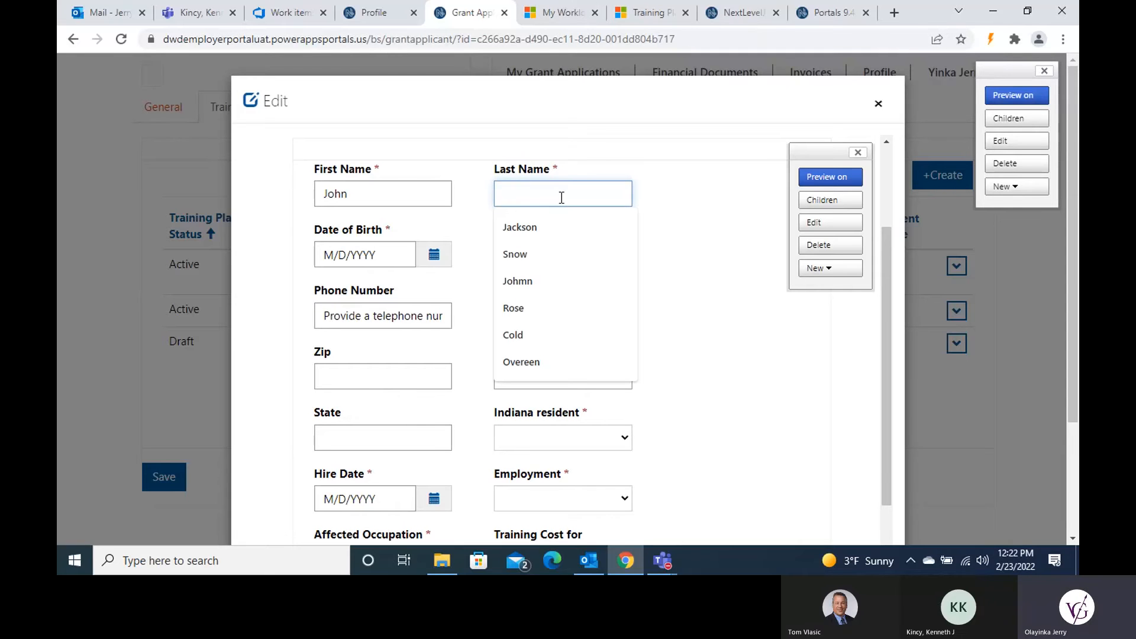
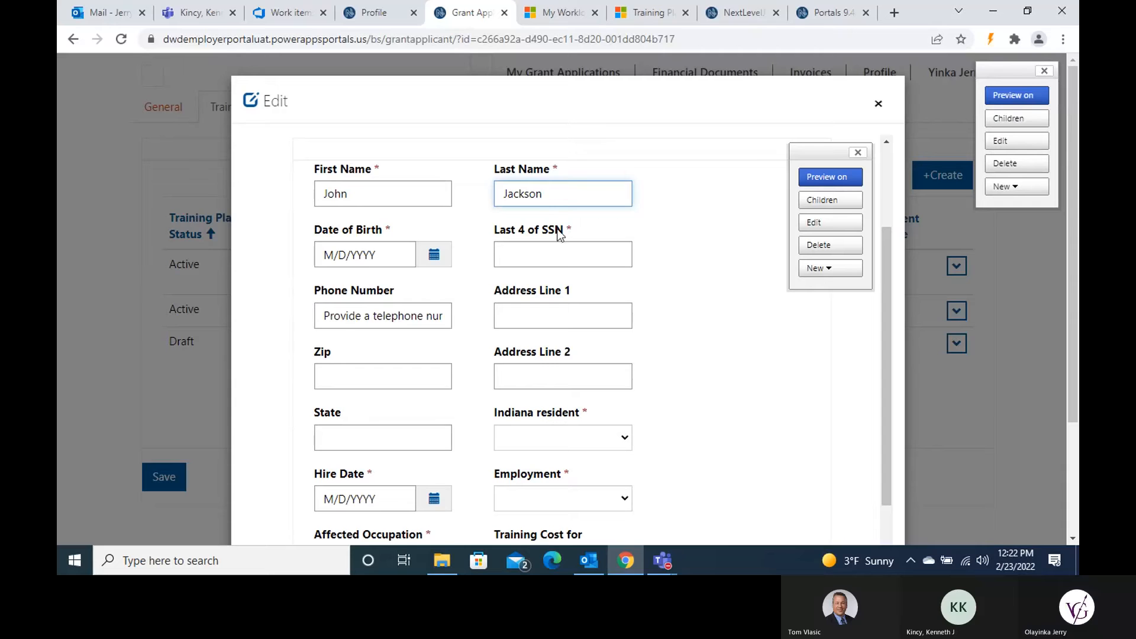
Step: Fill in the trainee's birth date, last four SSN digits, phone, street address and zip code
click(368, 261)
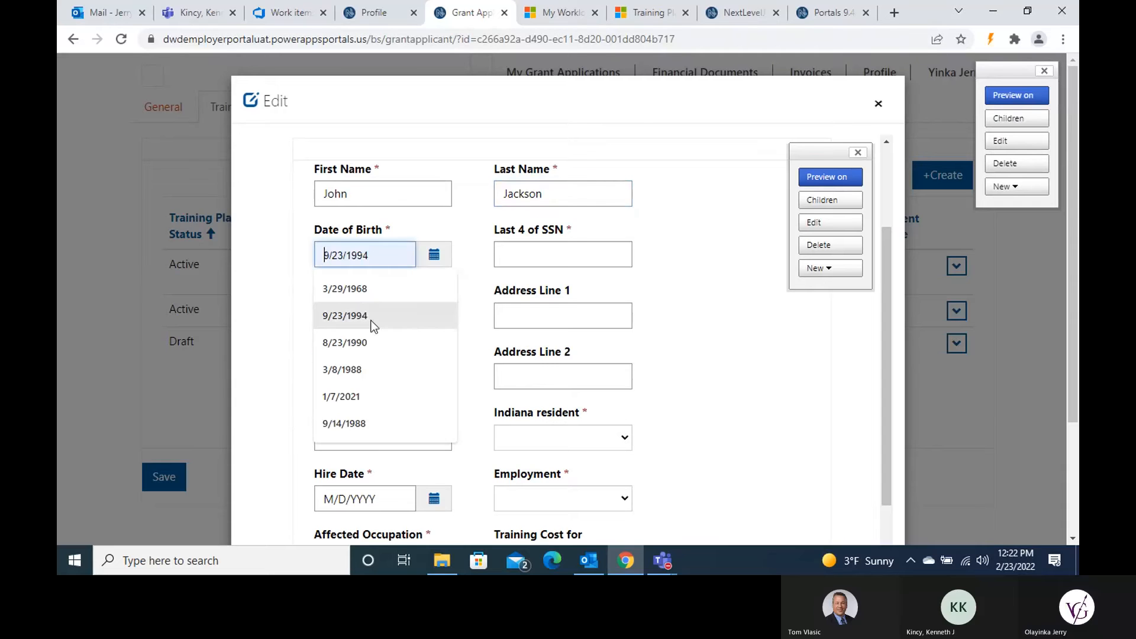
click(372, 291)
click(576, 245)
click(372, 324)
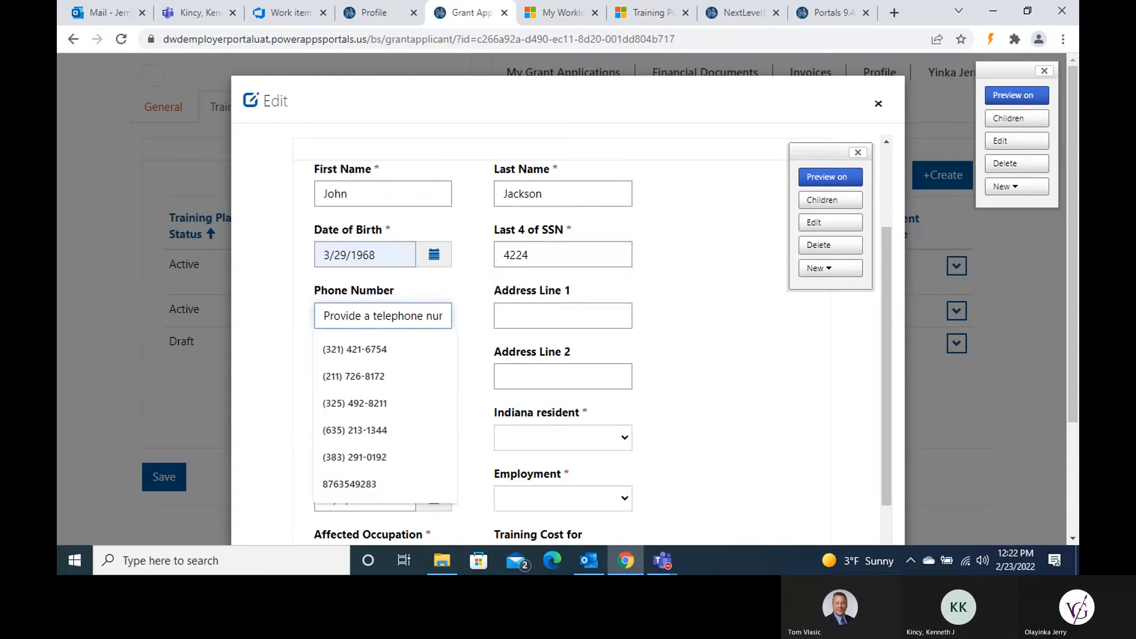
click(360, 407)
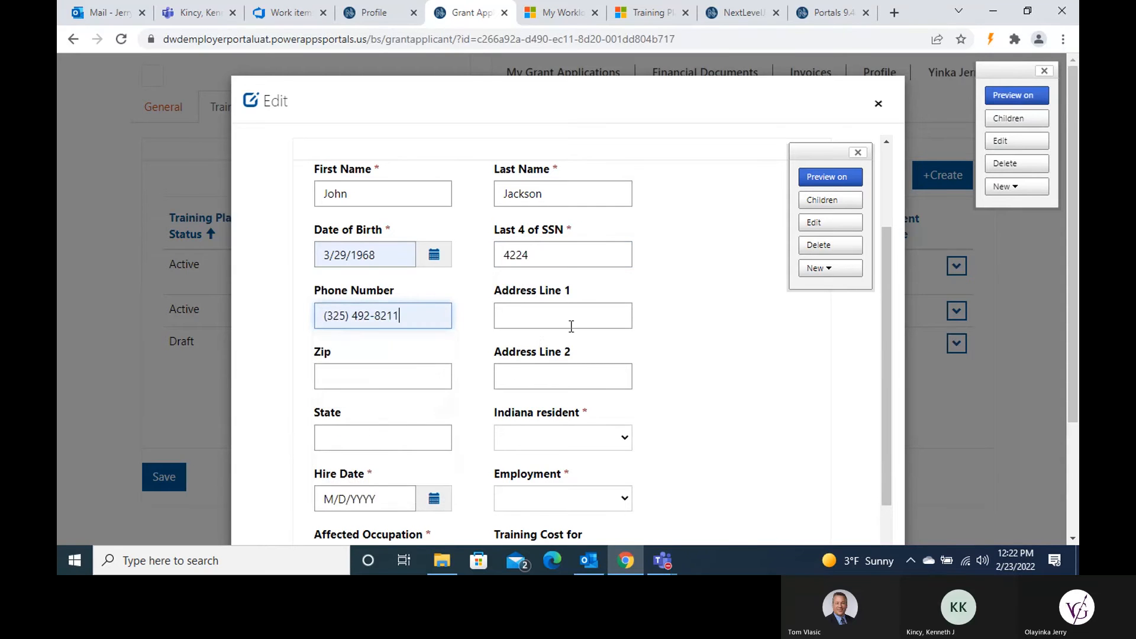
click(571, 327)
click(562, 373)
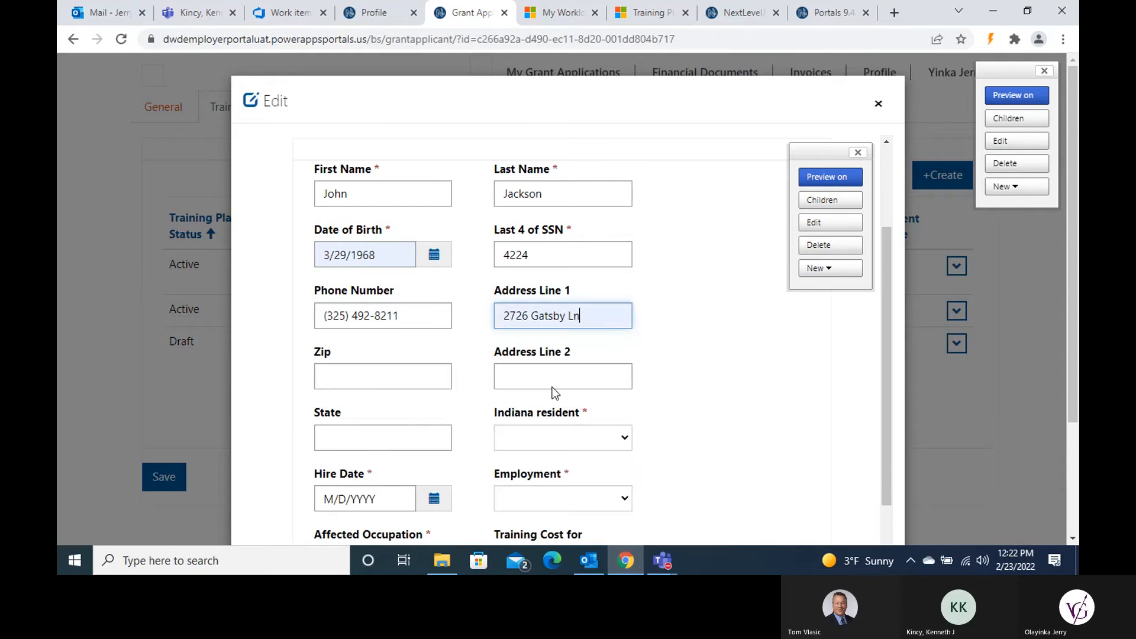
click(405, 381)
text(56352)
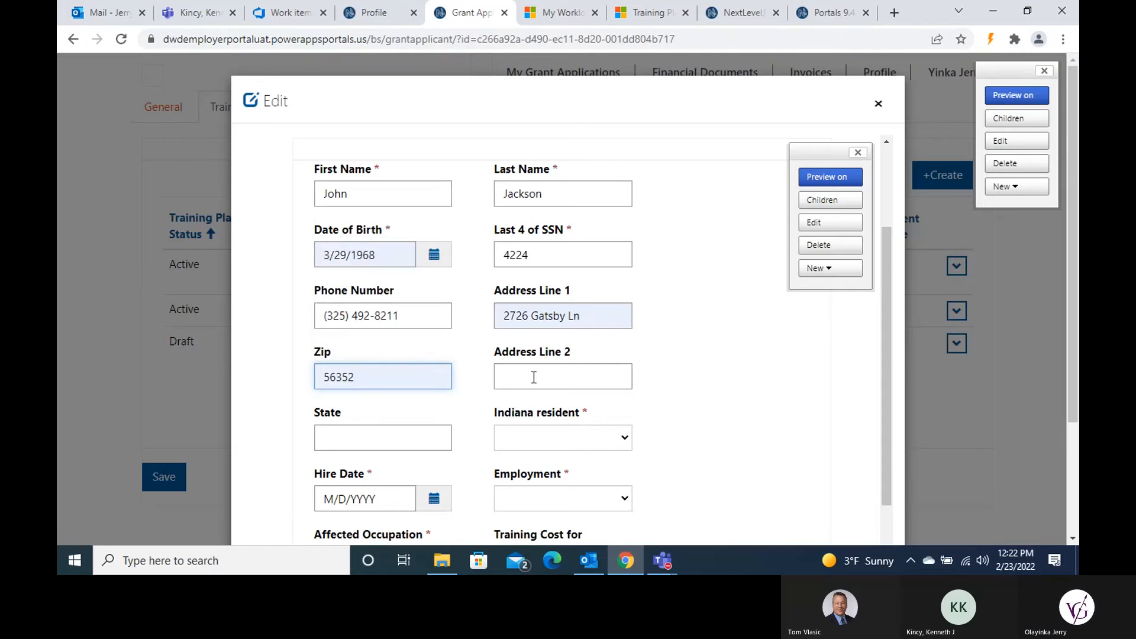
Step: Mark the trainee as an Indiana resident, state IN, employment type New Hire
scroll(573, 375, down, 3)
click(564, 297)
click(559, 322)
click(420, 291)
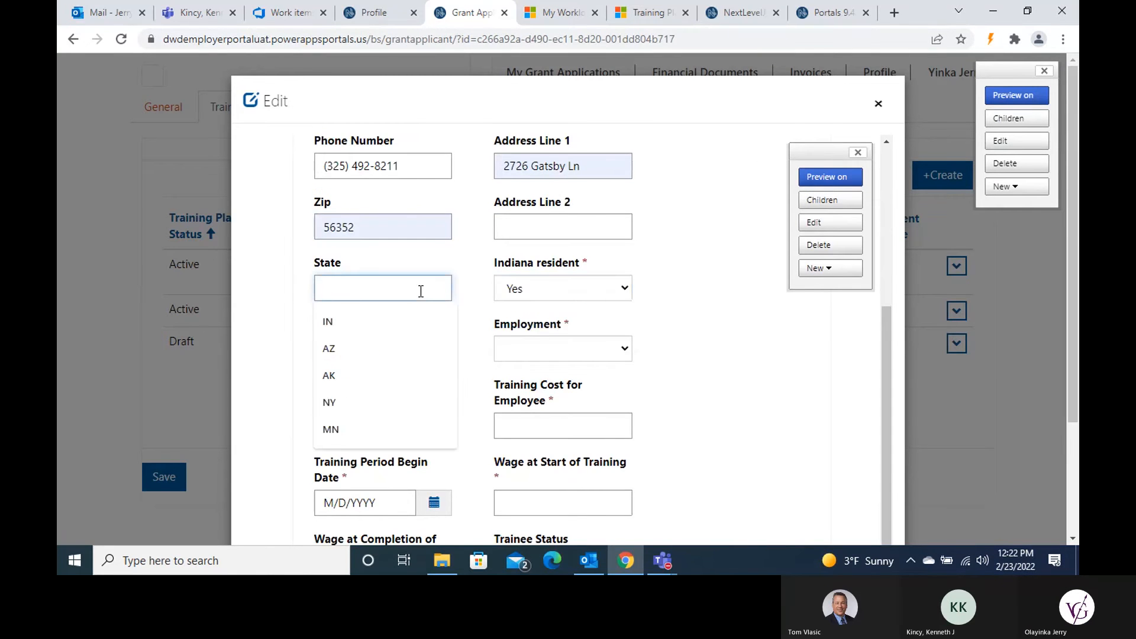
click(364, 324)
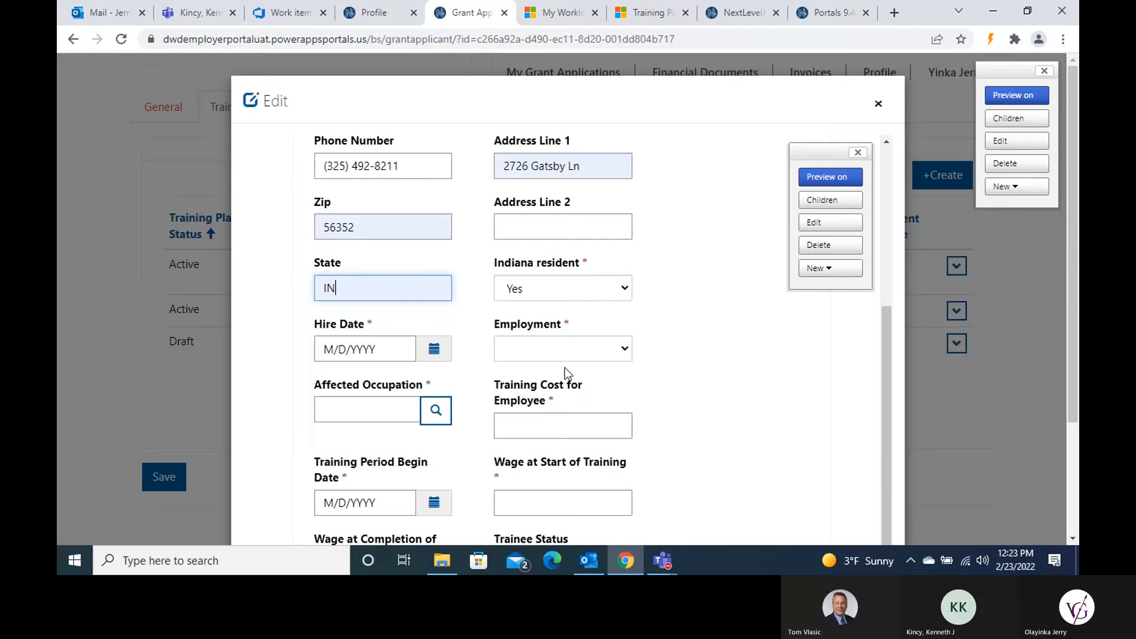
click(612, 355)
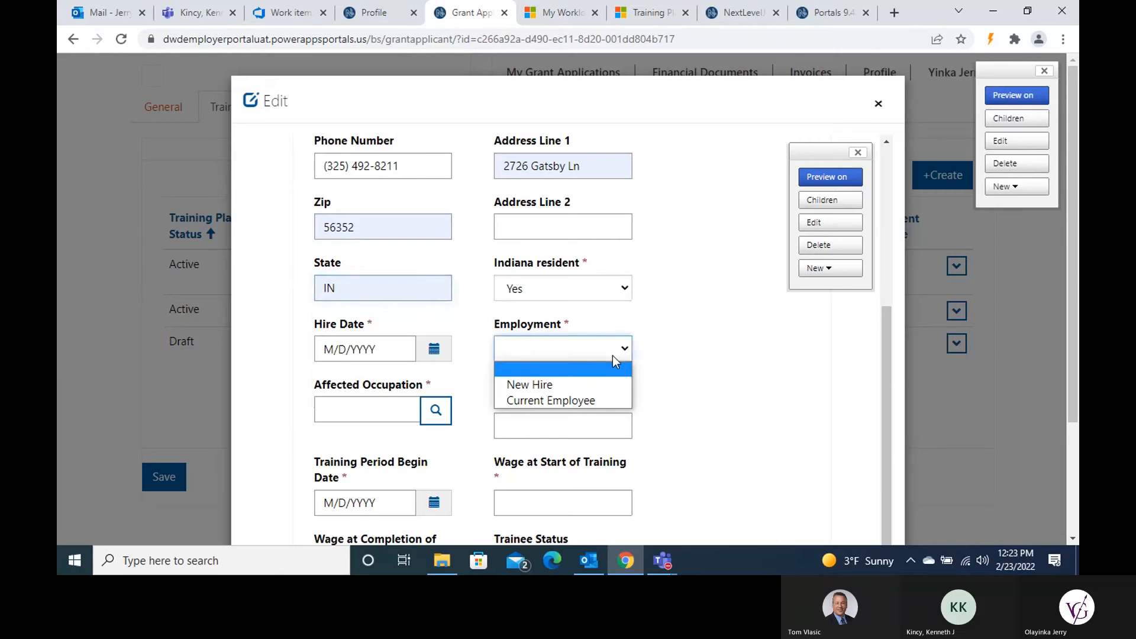
click(591, 388)
scroll(656, 358, down, 1)
Step: Choose Administrative Services Managers as occupation, training cost 450, training begin date 7/5/2021
click(446, 339)
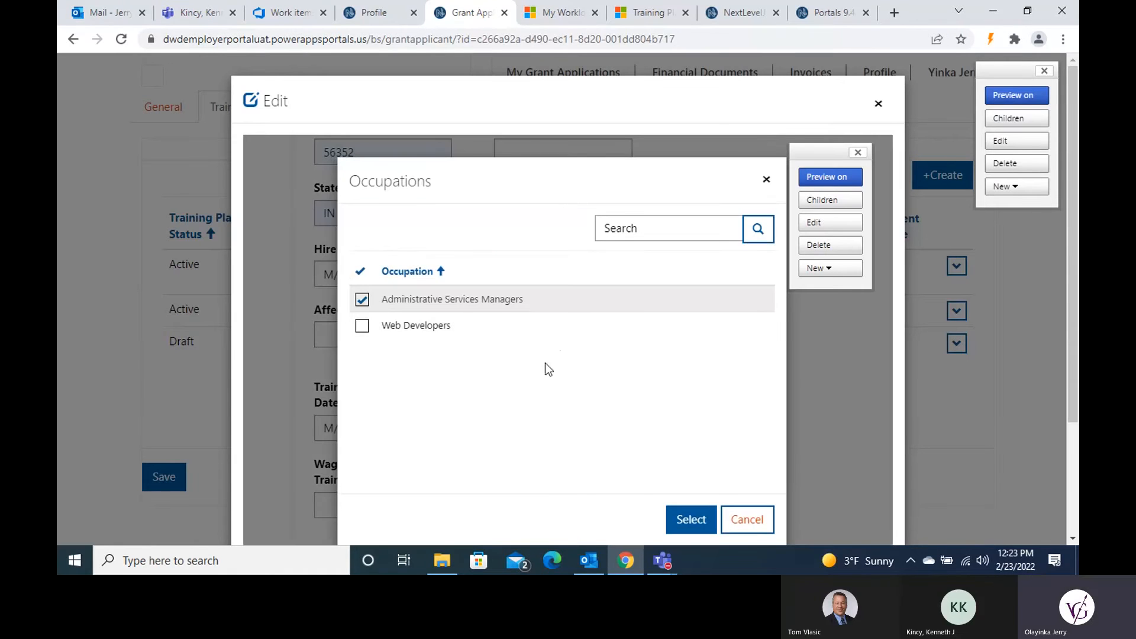
click(690, 524)
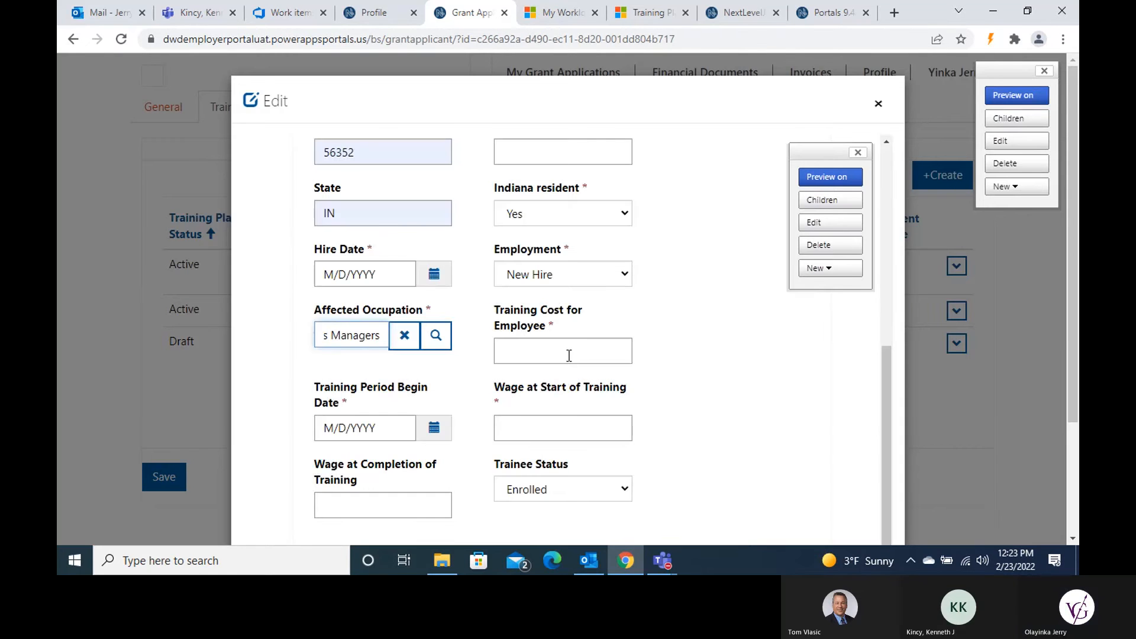
click(569, 356)
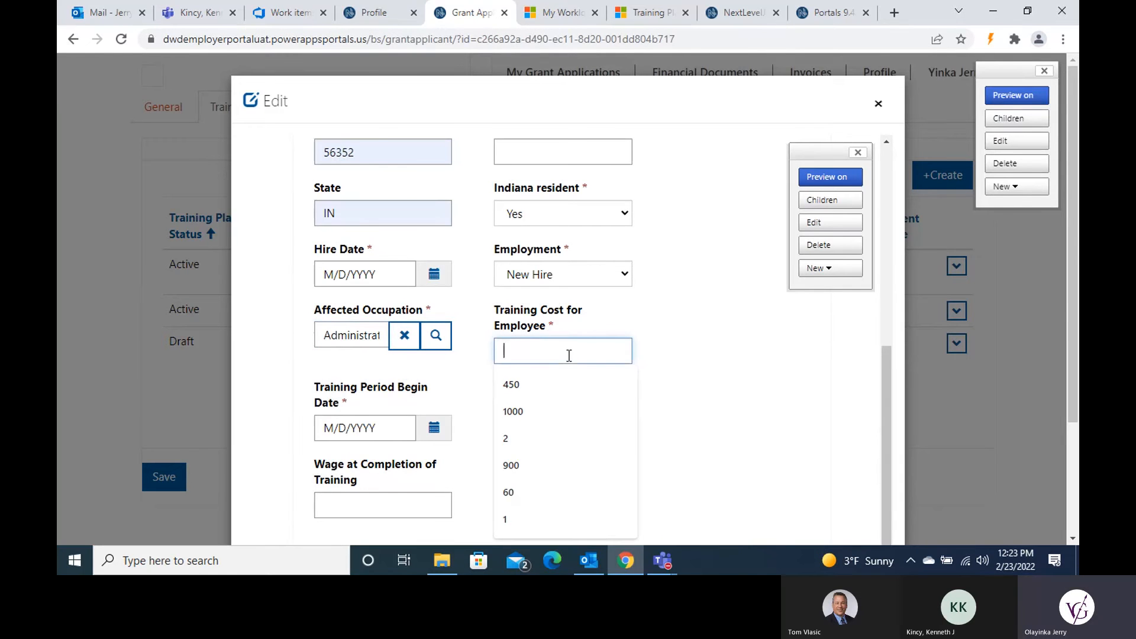
click(534, 387)
click(381, 429)
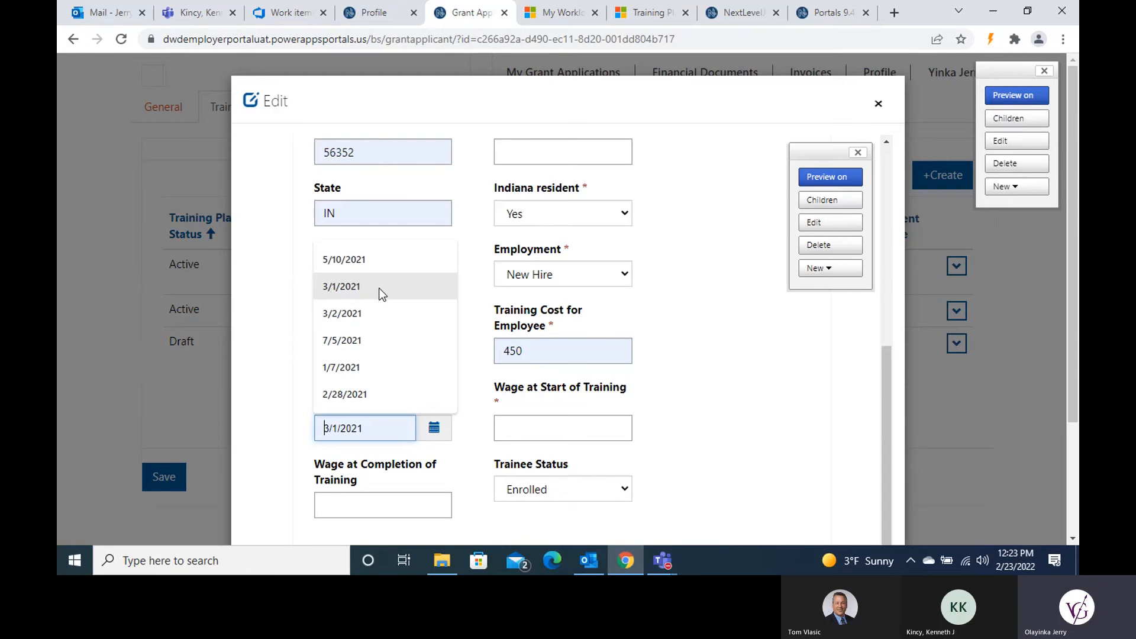
click(367, 340)
Step: Enter wages of 35 at start and 40 at completion, keeping status Enrolled
click(536, 439)
text(35)
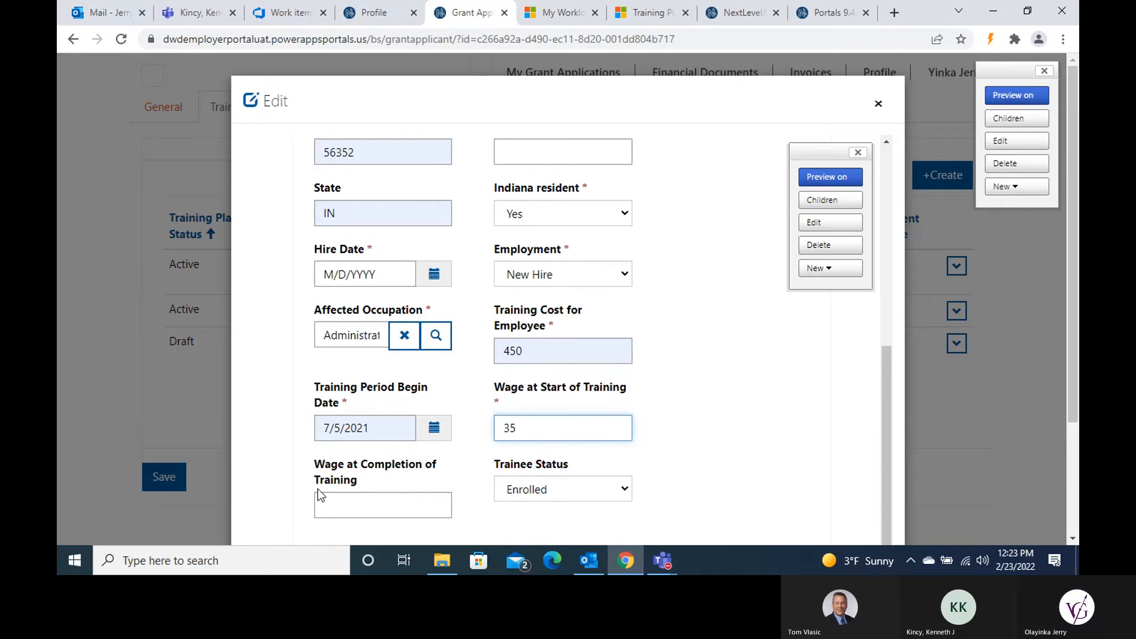
click(363, 500)
text(40)
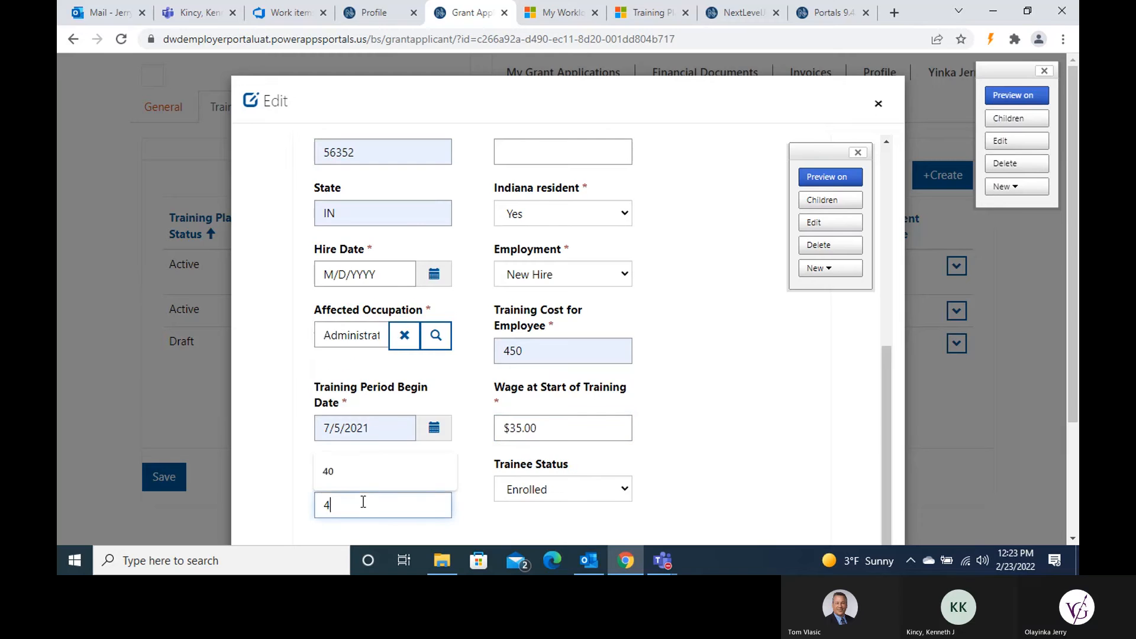
scroll(639, 448, down, 1)
scroll(699, 448, down, 3)
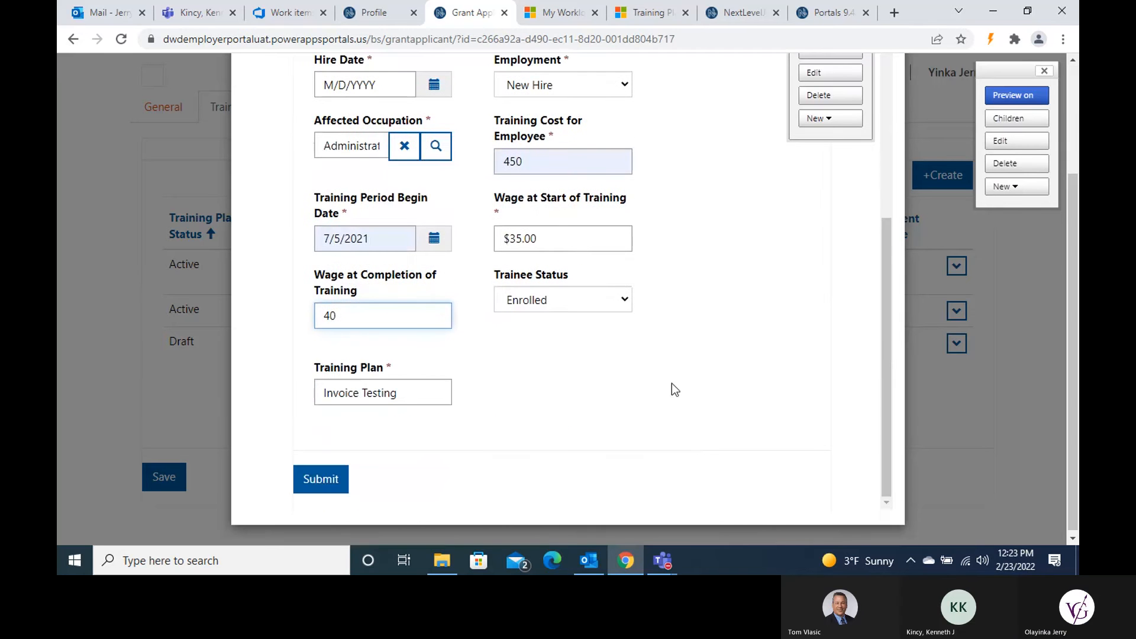
click(618, 304)
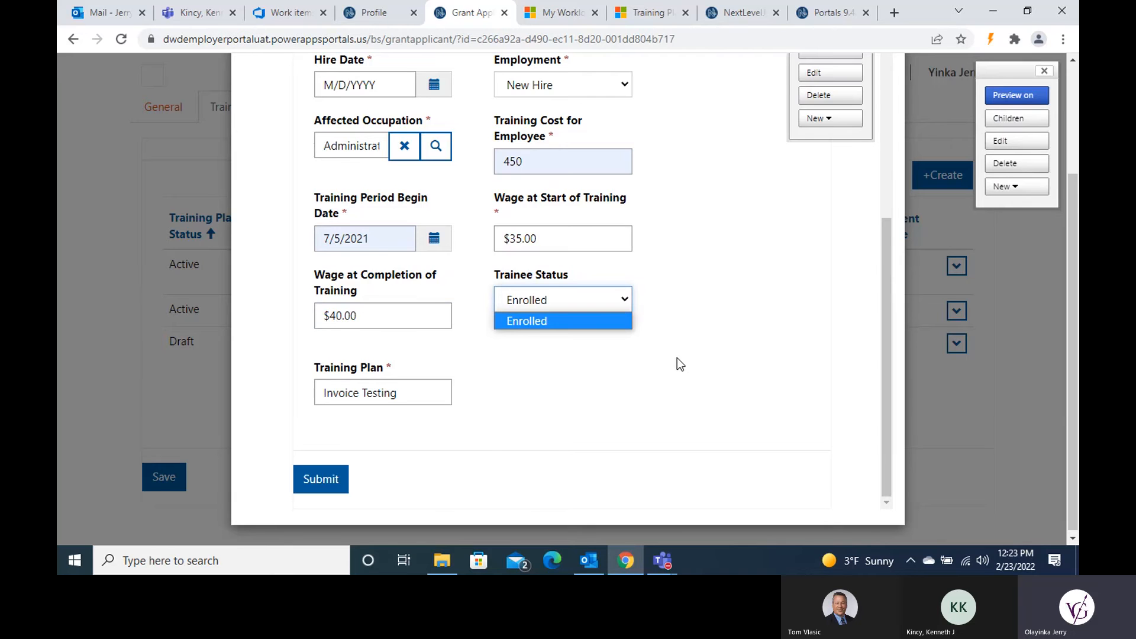
scroll(680, 355, up, 8)
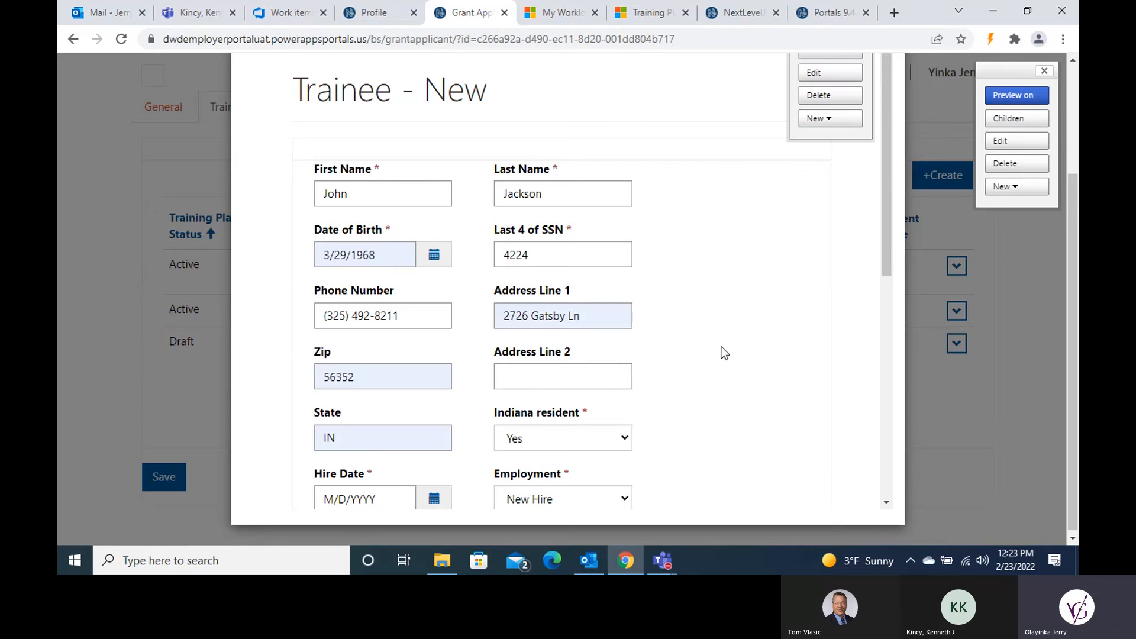
scroll(723, 353, down, 7)
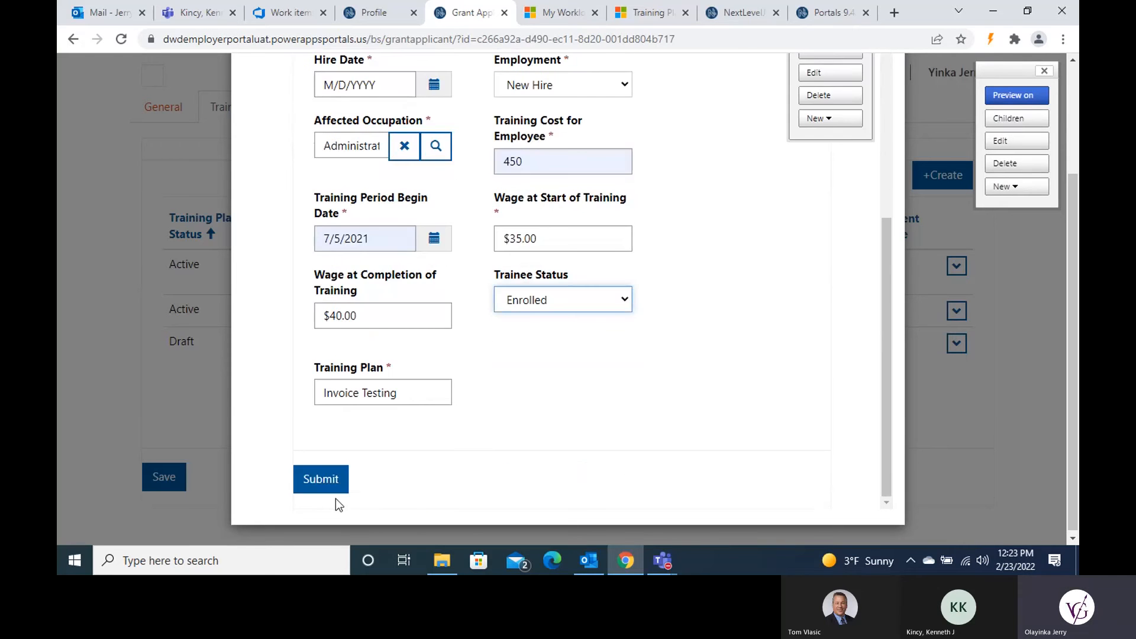
Step: After the Hire Date error, pick 7/2/2021 as hire date and resubmit the trainee
click(320, 480)
scroll(461, 414, down, 3)
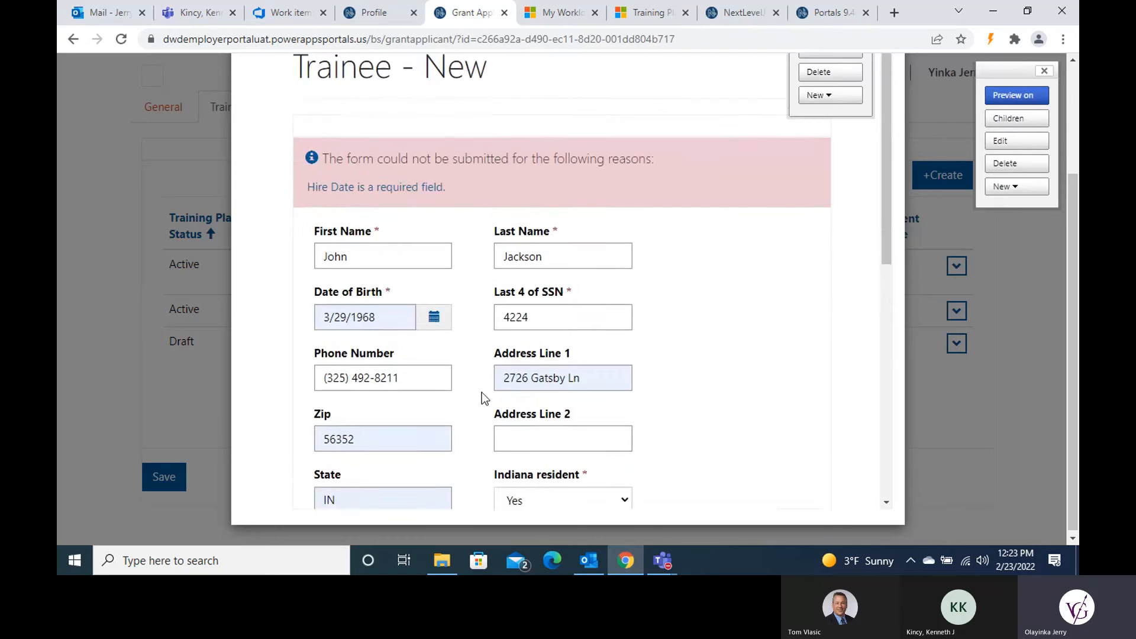
scroll(401, 355, down, 1)
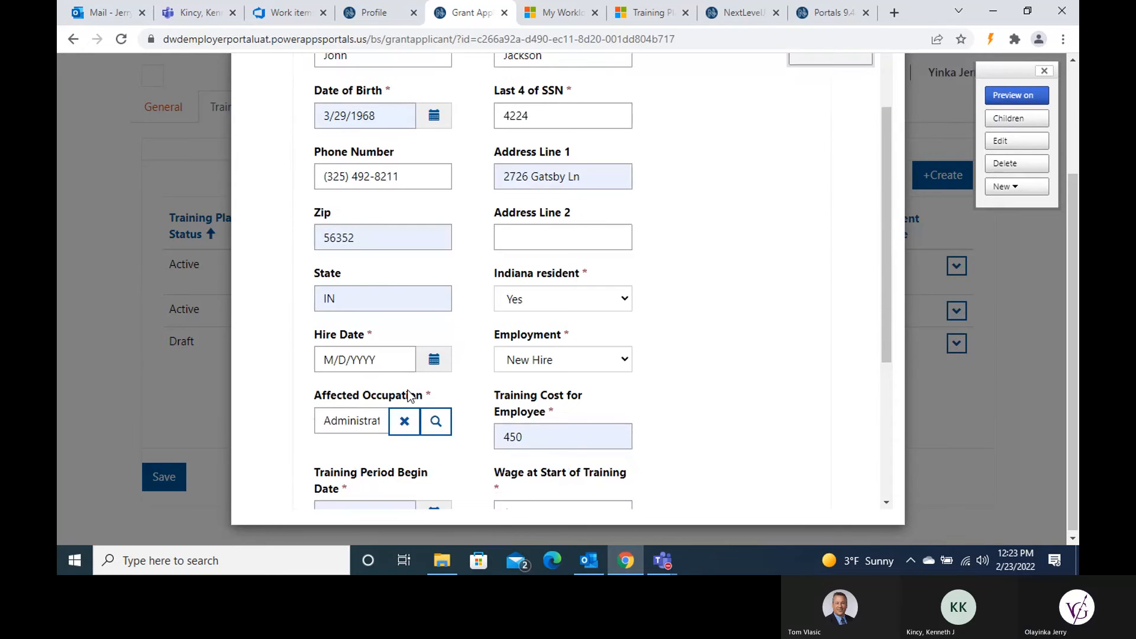
click(434, 359)
click(331, 390)
click(331, 390)
click(332, 390)
click(331, 390)
click(331, 390)
click(332, 390)
click(332, 390)
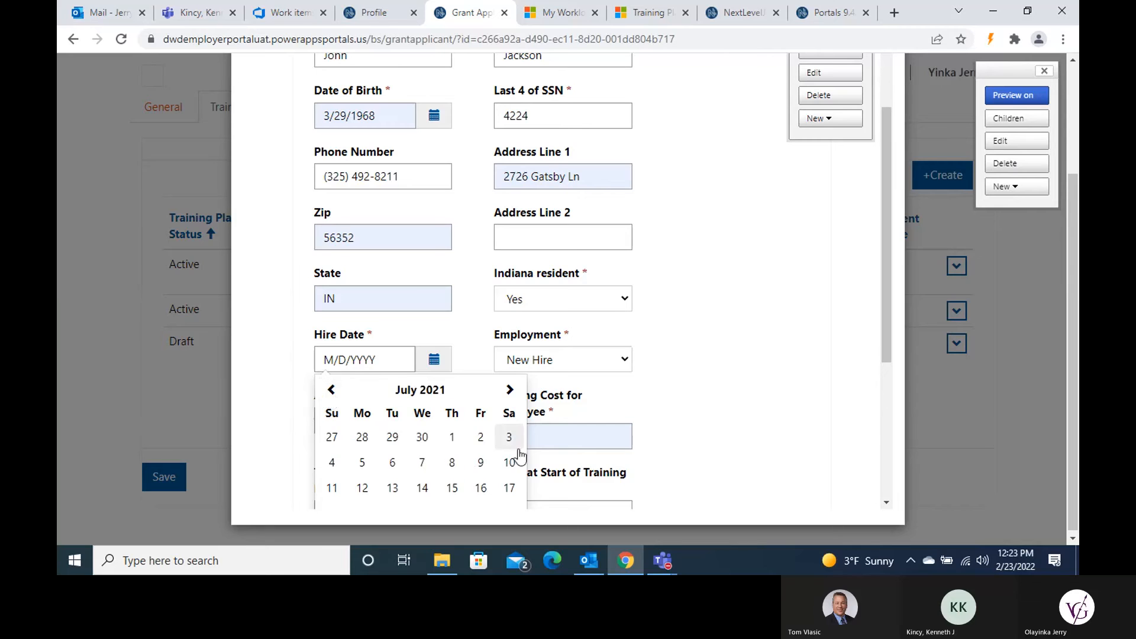
click(480, 437)
scroll(730, 385, down, 3)
scroll(731, 385, down, 1)
click(350, 479)
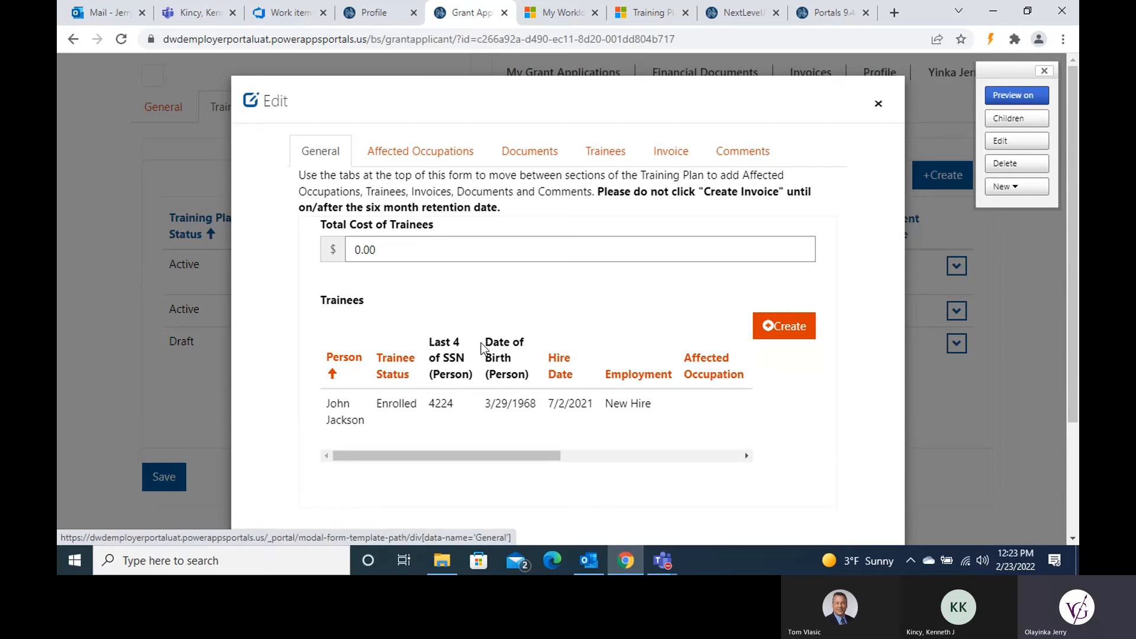
Step: Return to the plan's Trainees section and start a new trainee record
drag(508, 461, 552, 454)
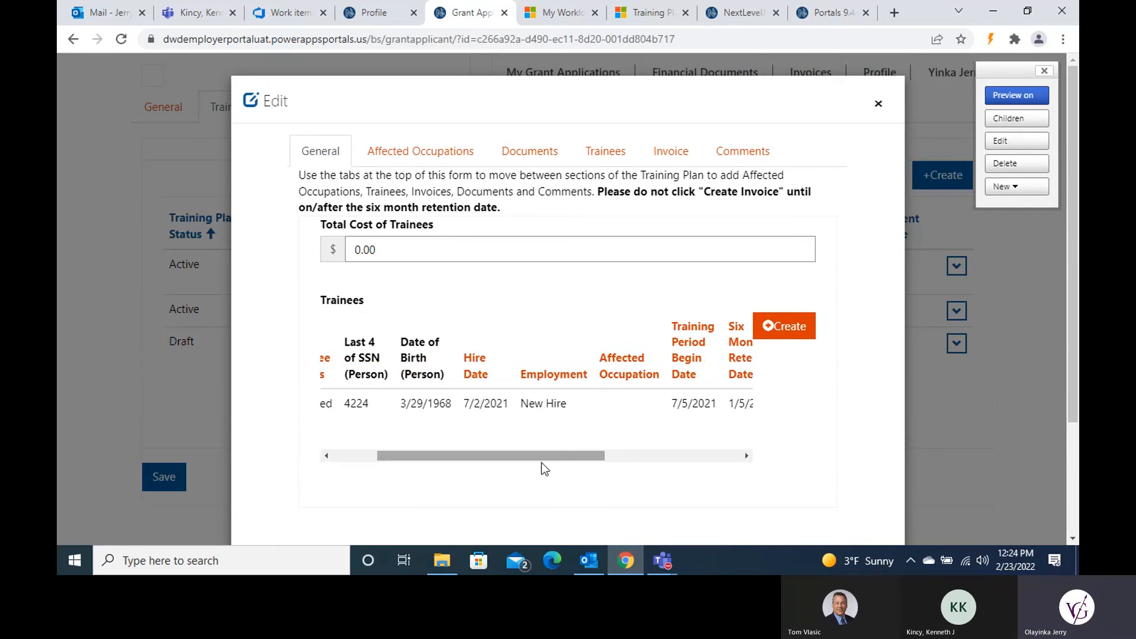
click(381, 152)
click(320, 155)
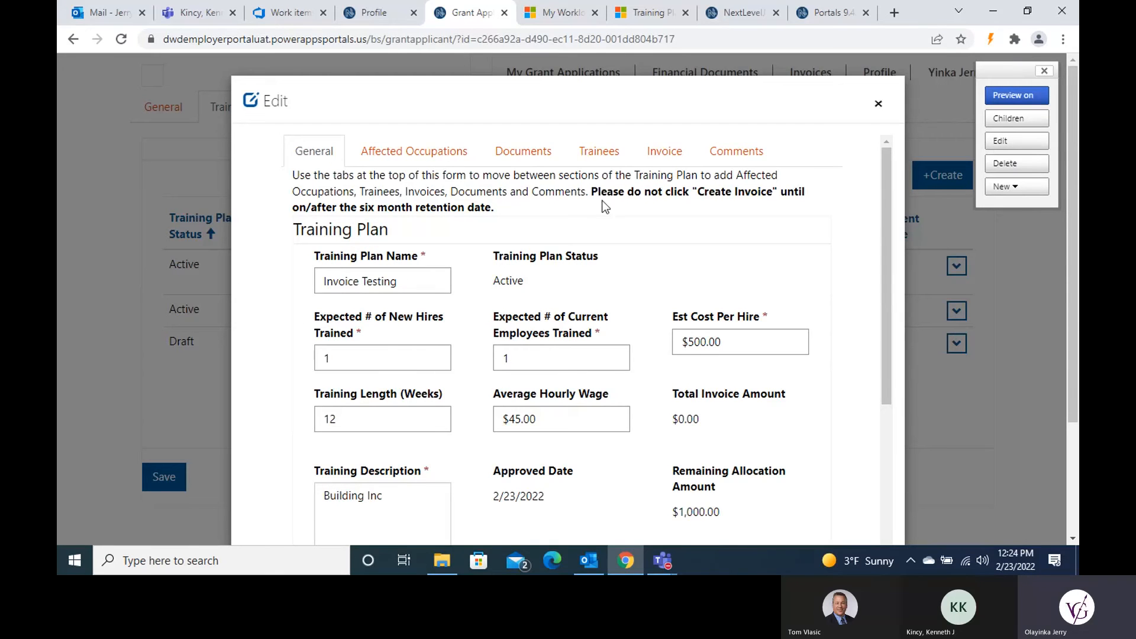
click(601, 153)
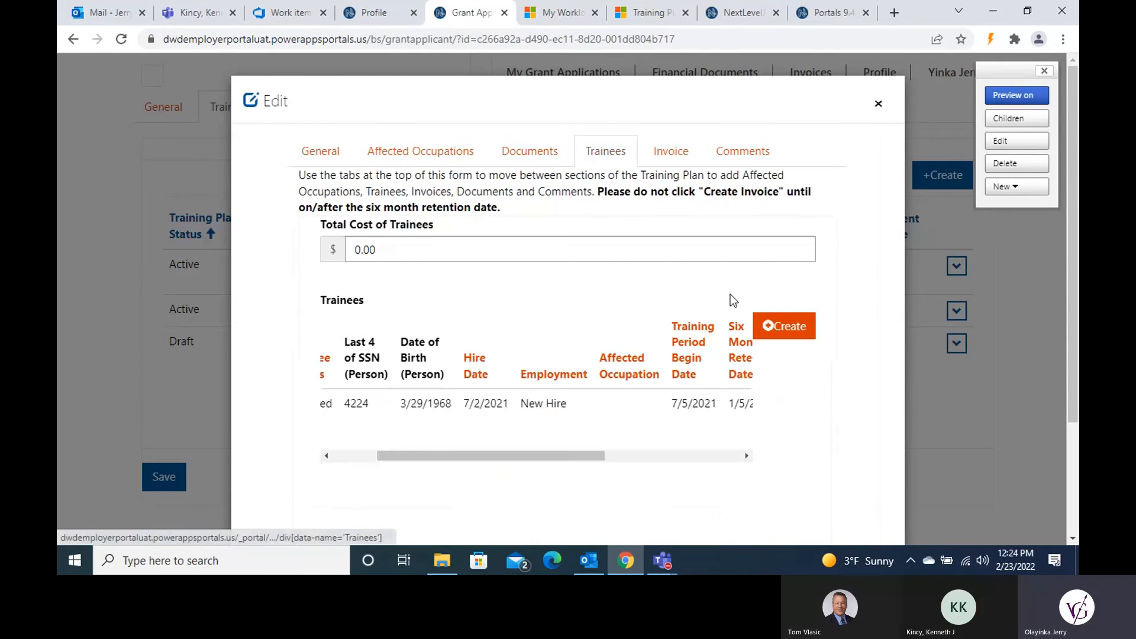
click(785, 329)
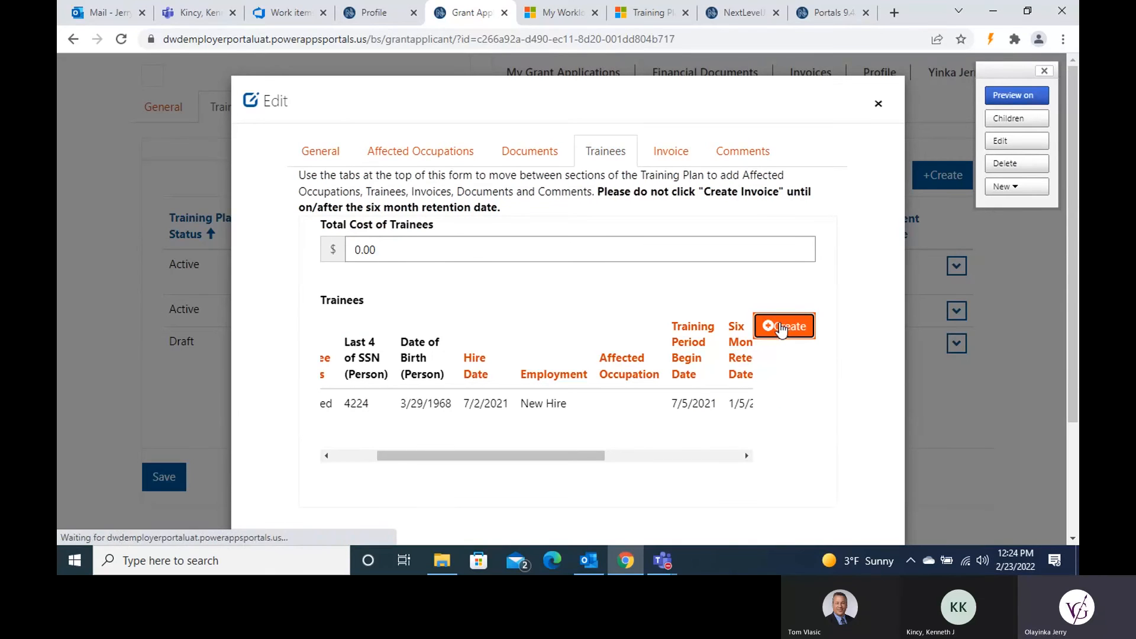
click(406, 335)
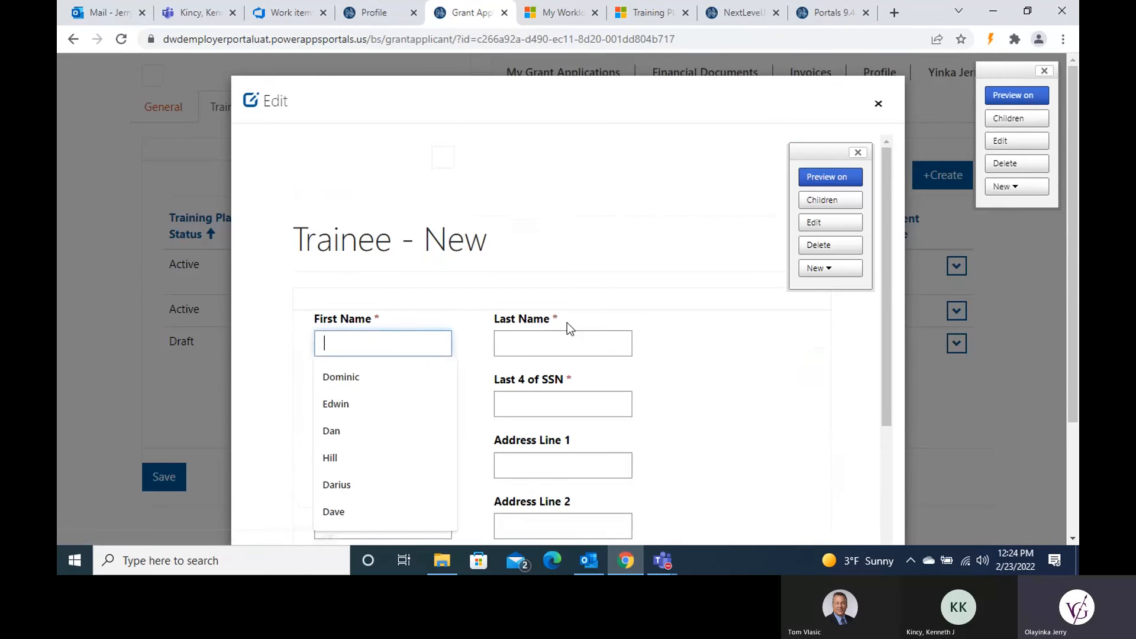
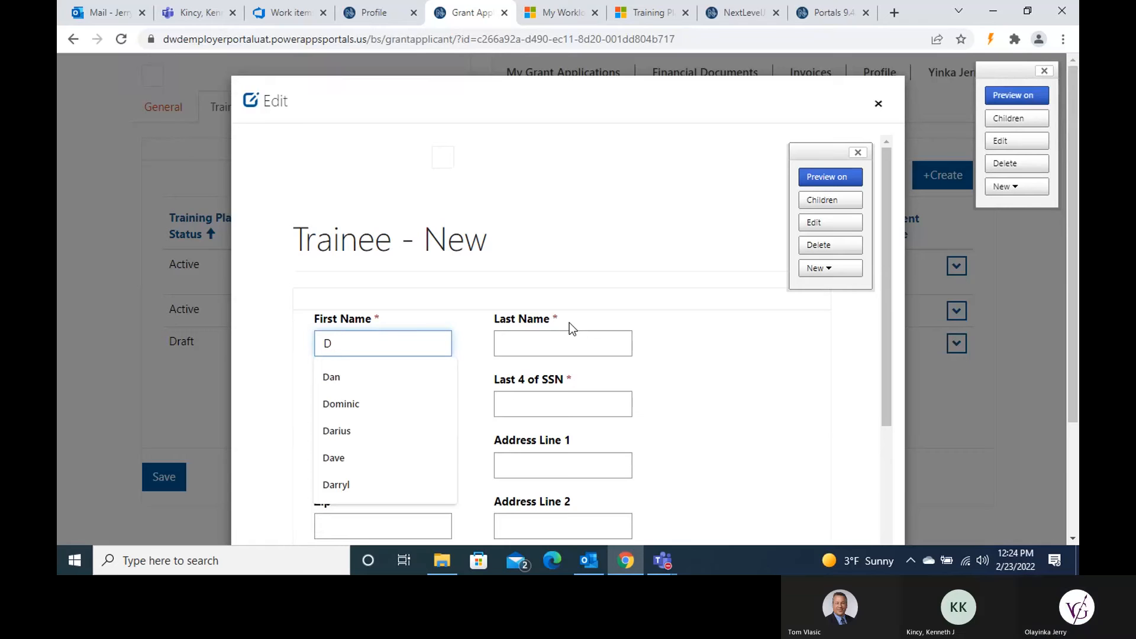
Step: Enter the second trainee's name, then fill birth date, SSN digits and phone from suggestions
click(557, 343)
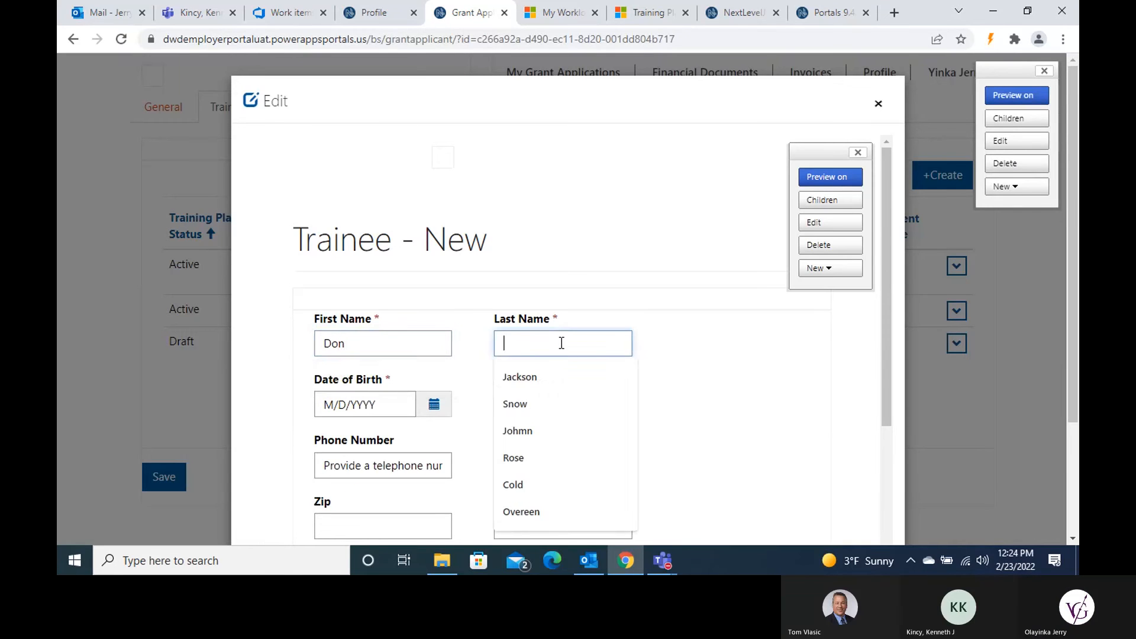
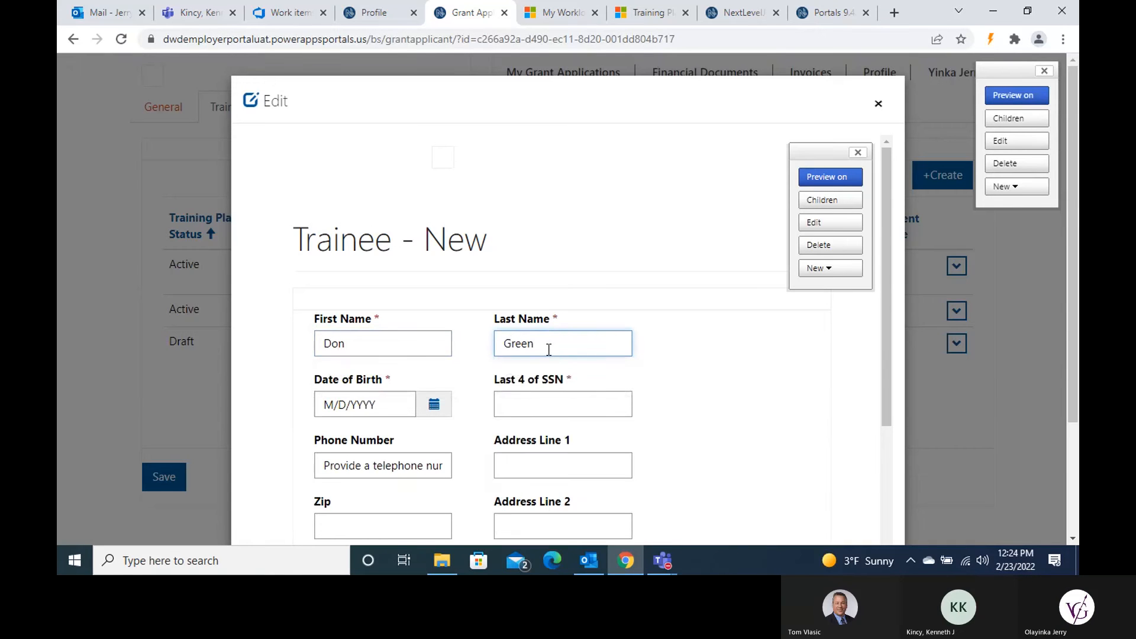
click(334, 414)
click(375, 370)
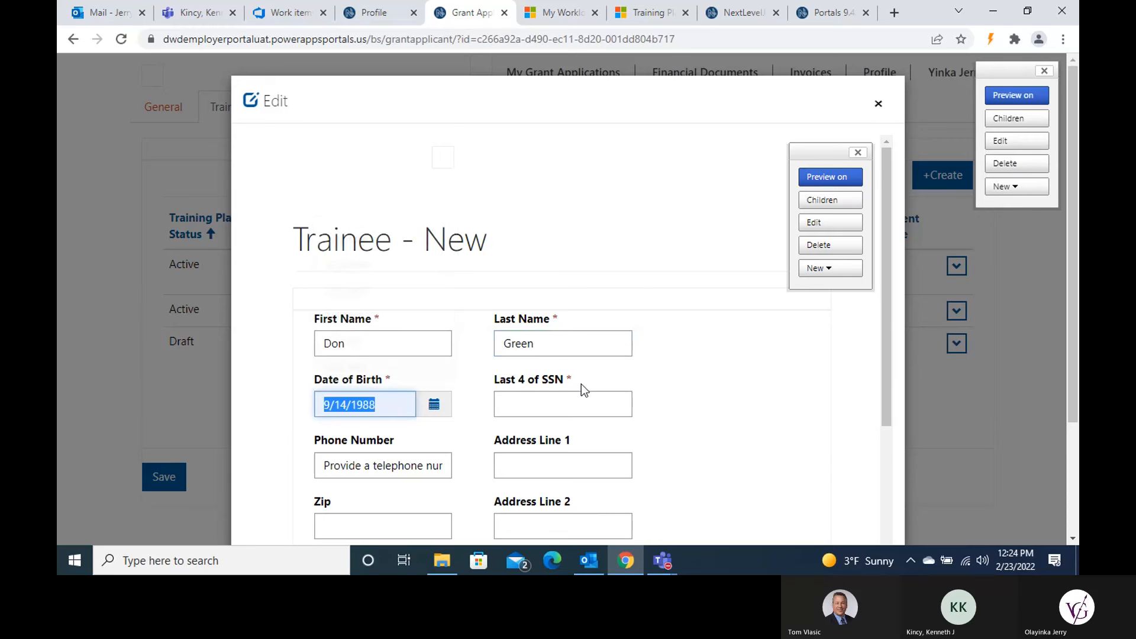
click(573, 393)
click(535, 344)
scroll(526, 414, down, 3)
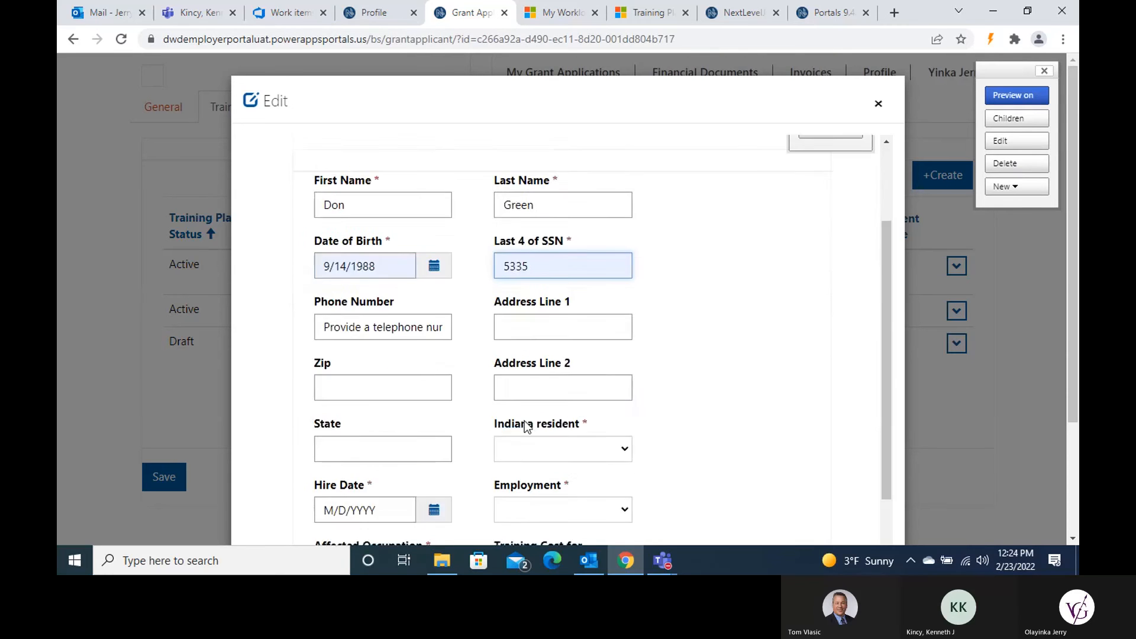
click(383, 247)
click(377, 412)
Step: Fill street address and zip, set Indiana resident Yes, state IN, employment Current Employee
click(393, 308)
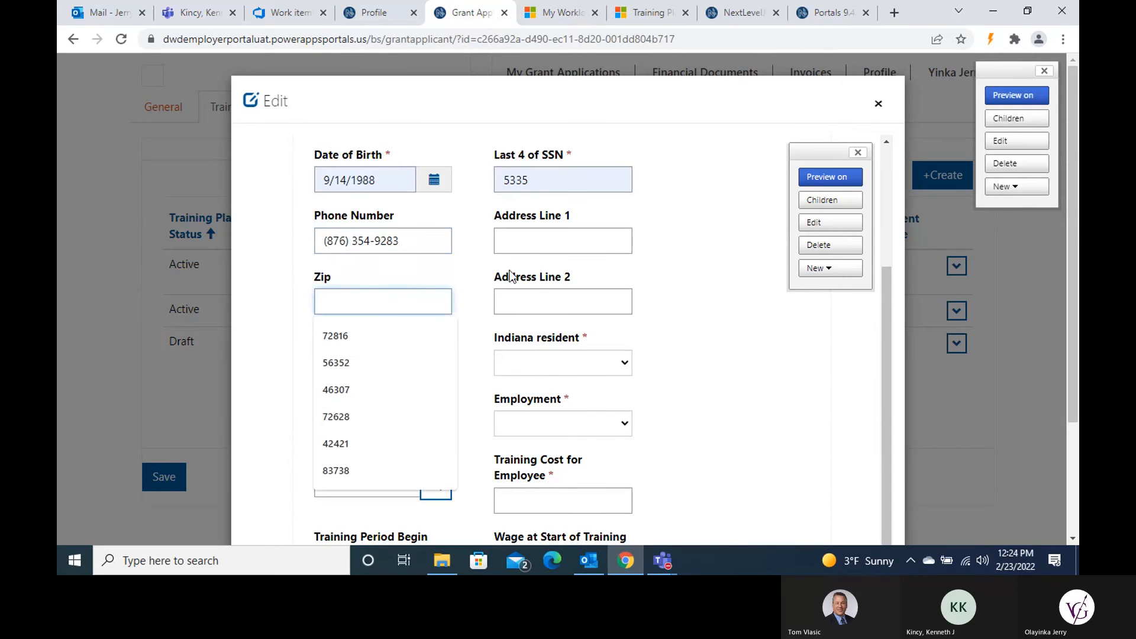
click(551, 241)
click(537, 355)
click(384, 305)
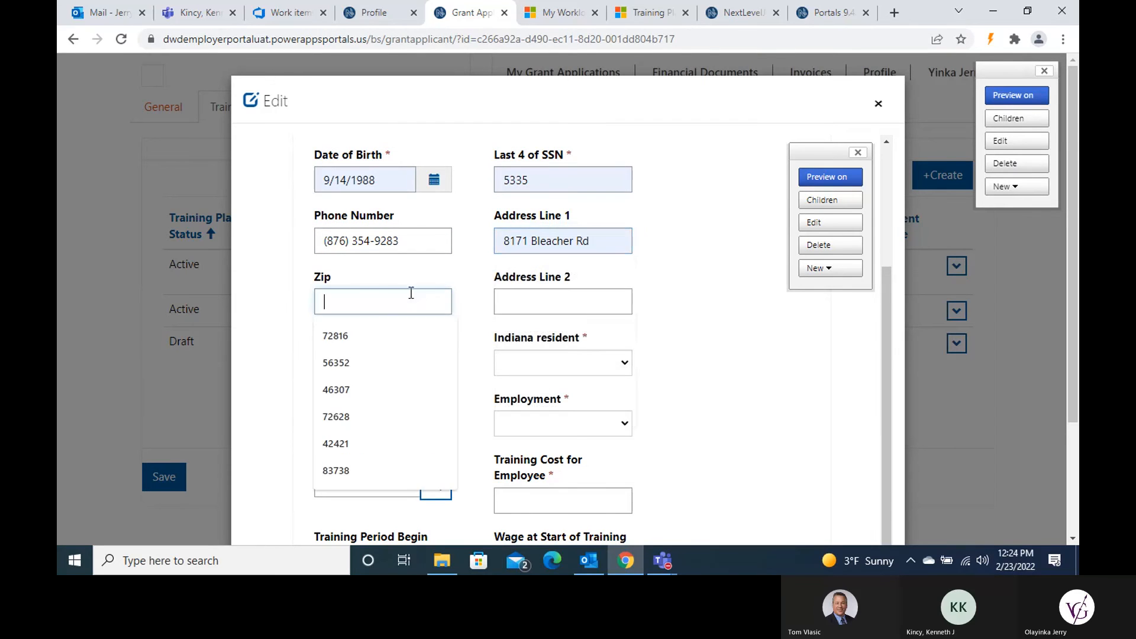
click(368, 417)
click(548, 363)
click(573, 406)
key(y)
click(381, 363)
click(391, 395)
click(562, 421)
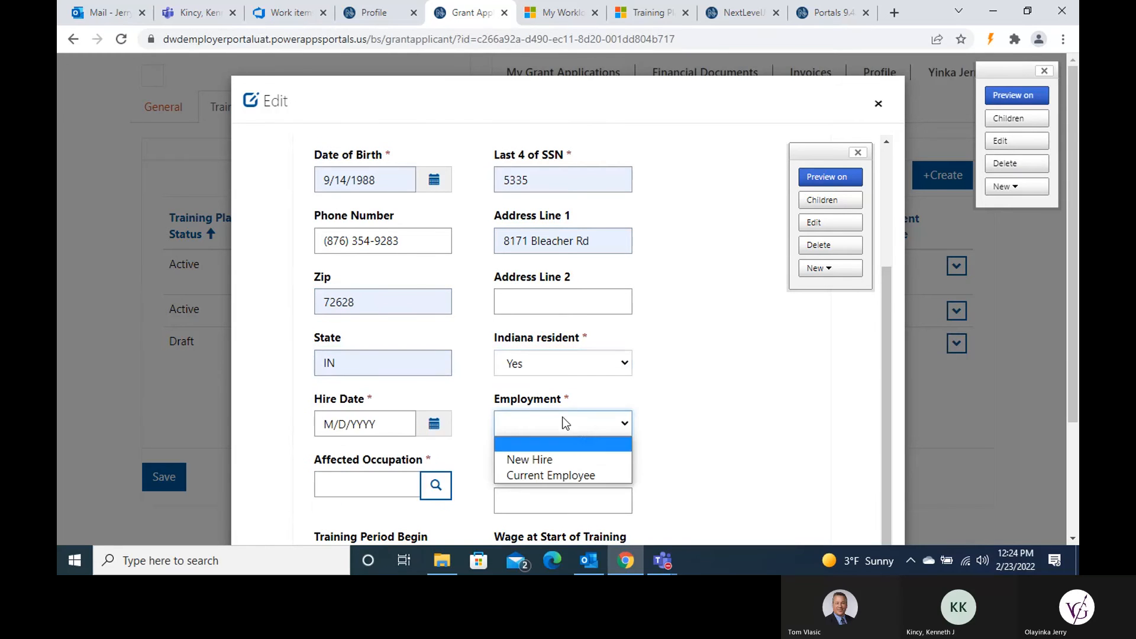
click(571, 478)
Step: Choose Web Developers as occupation, wages 45 and 50, and leave status Enrolled
scroll(690, 407, down, 2)
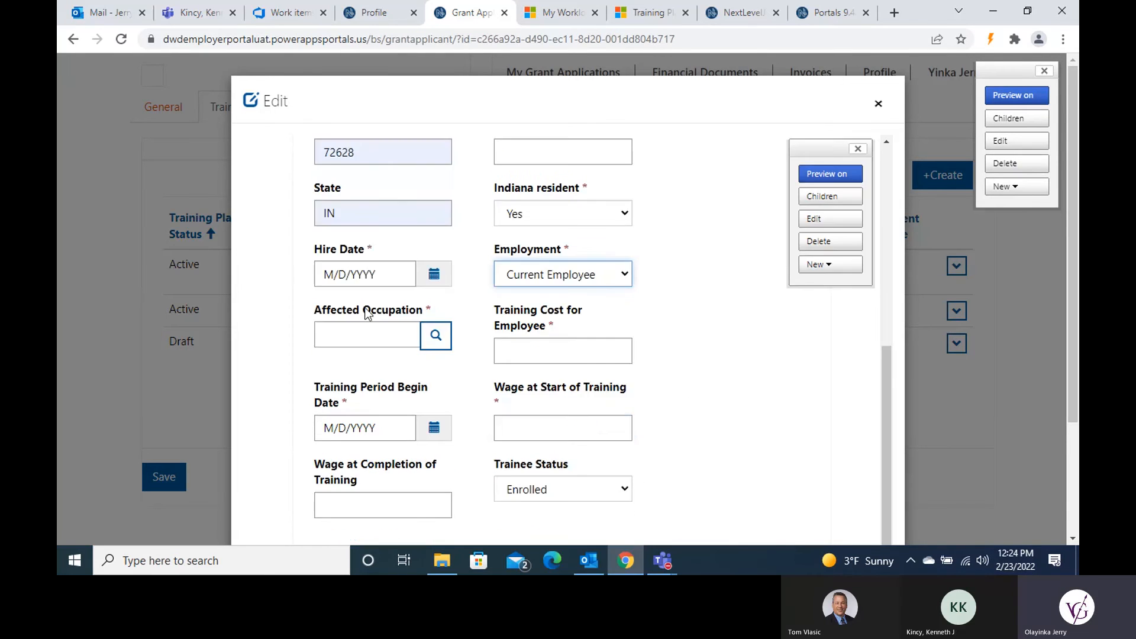
click(436, 333)
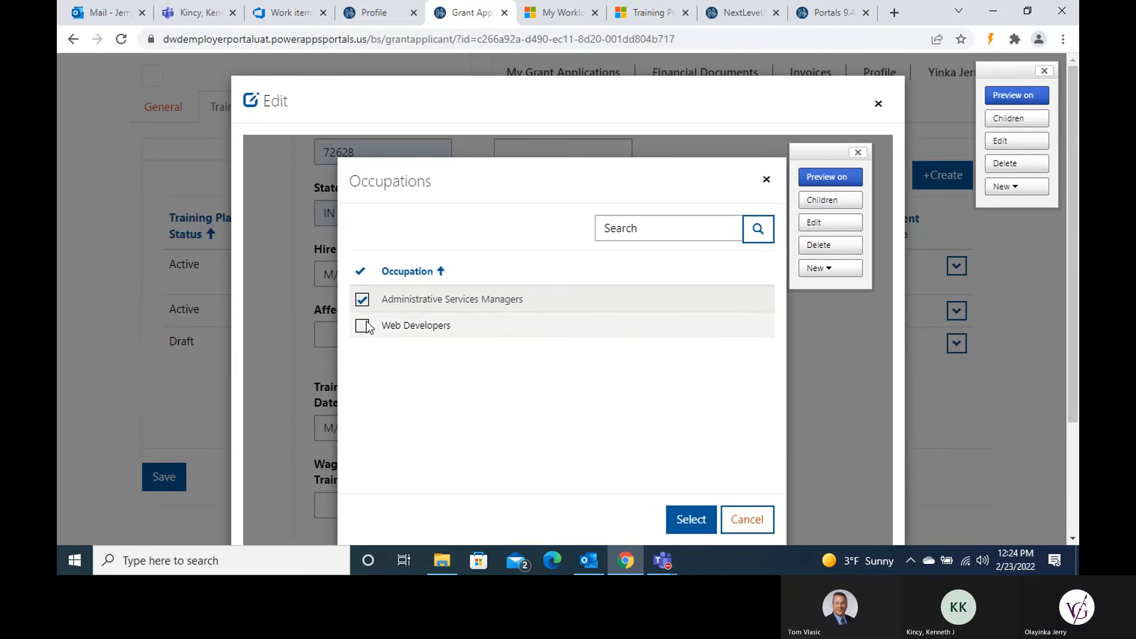
click(362, 326)
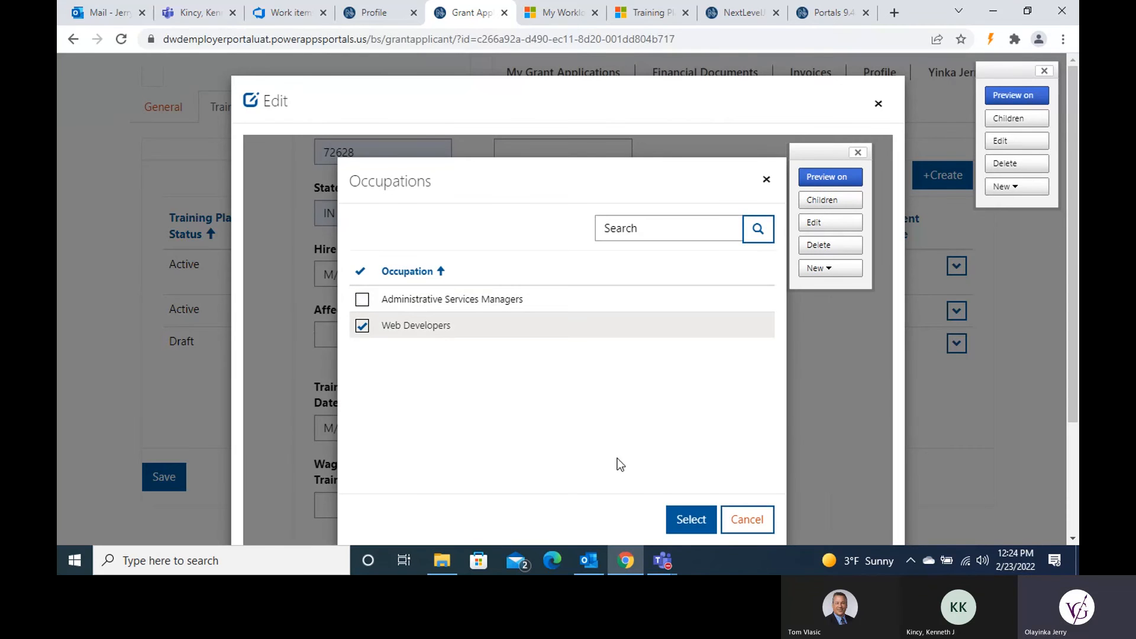
click(692, 521)
scroll(669, 430, down, 1)
click(596, 390)
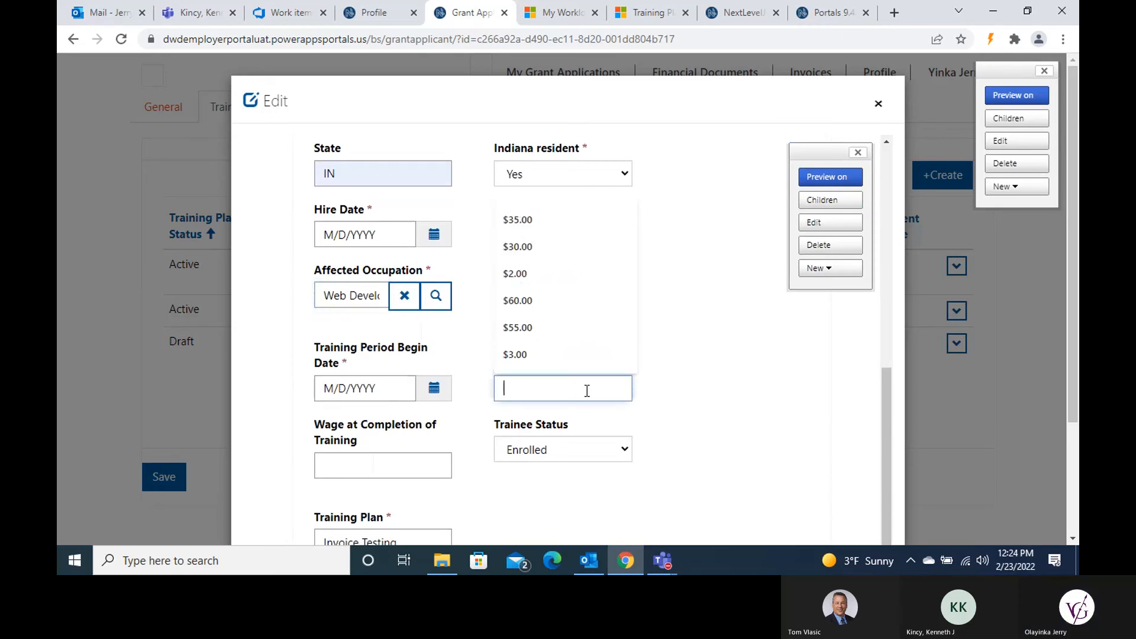
text(45)
scroll(796, 414, down, 3)
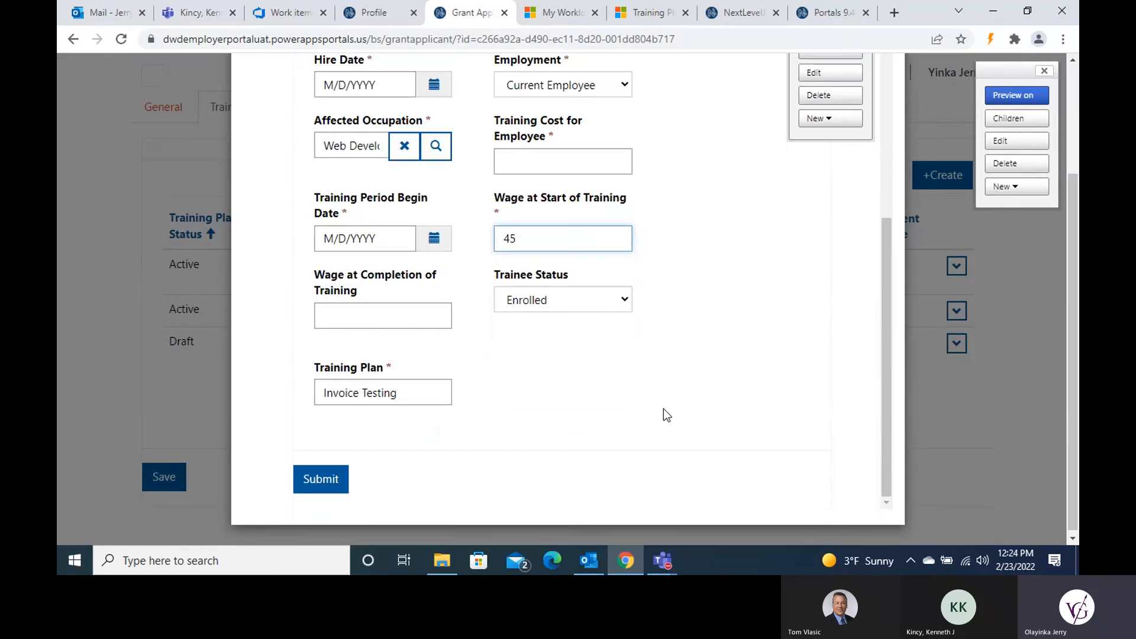
click(421, 317)
text(50)
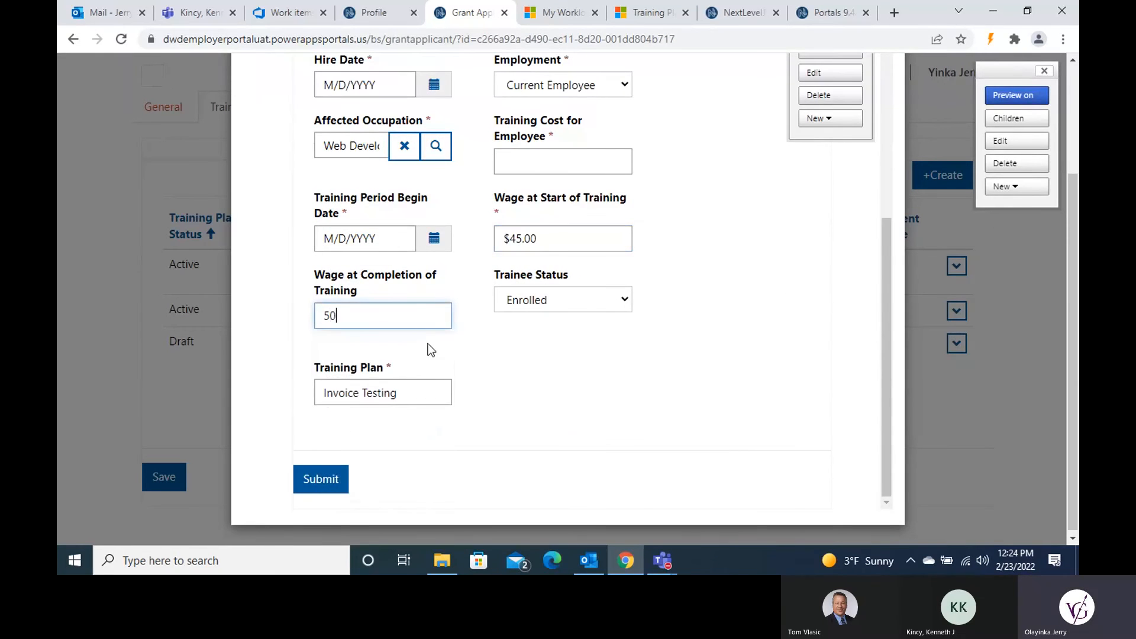
click(621, 301)
click(705, 295)
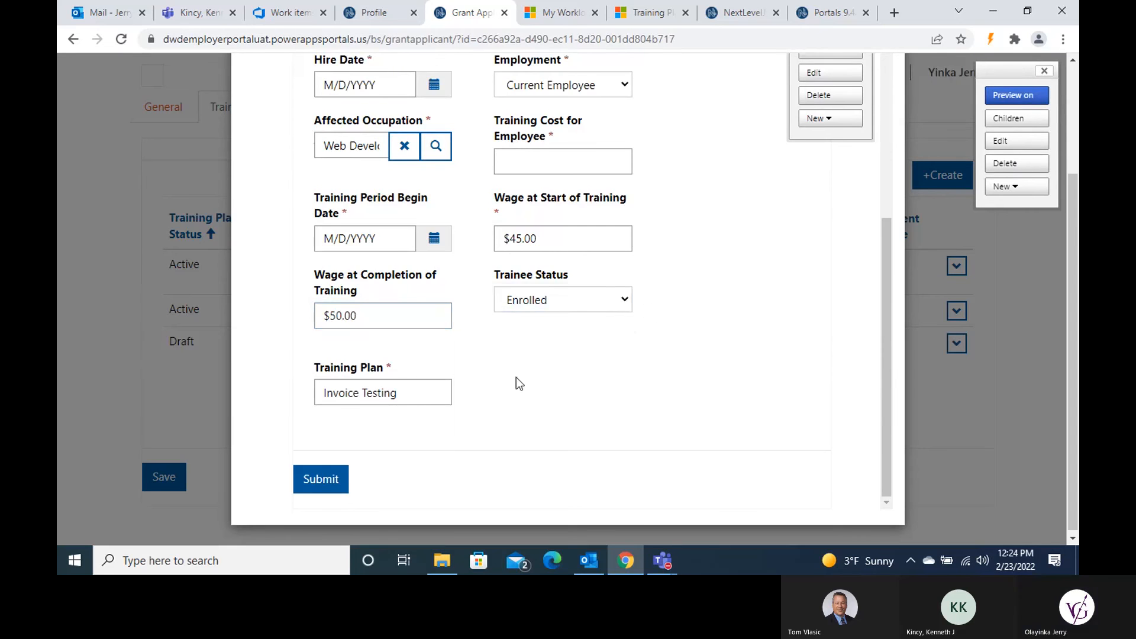
Step: Set hire date 7/5/2021 and training cost 500, then submit the form
scroll(540, 369, up, 6)
click(434, 459)
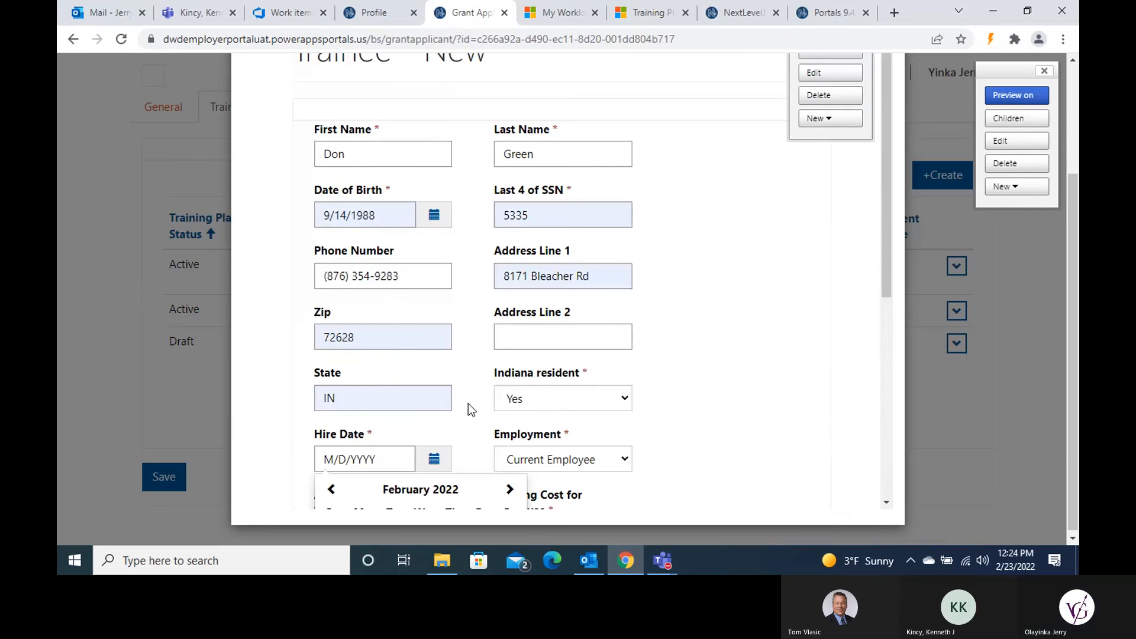
scroll(348, 354, down, 3)
click(332, 340)
click(331, 340)
click(332, 340)
click(332, 340)
click(331, 339)
click(332, 340)
click(331, 342)
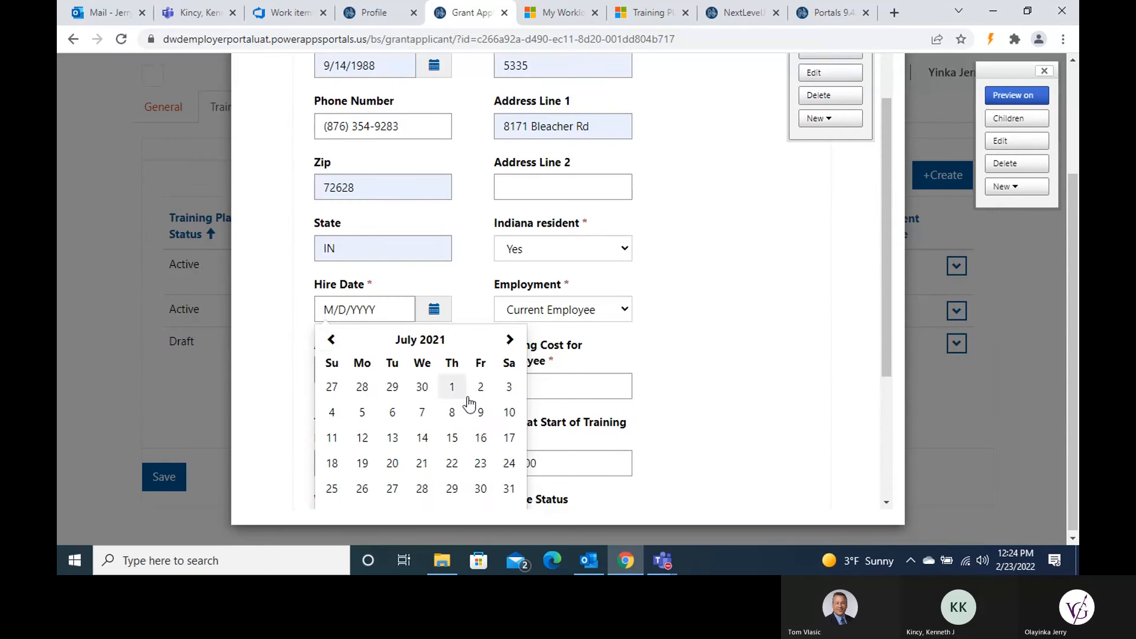
click(361, 412)
scroll(751, 375, down, 3)
scroll(754, 376, down, 1)
click(571, 165)
text(500)
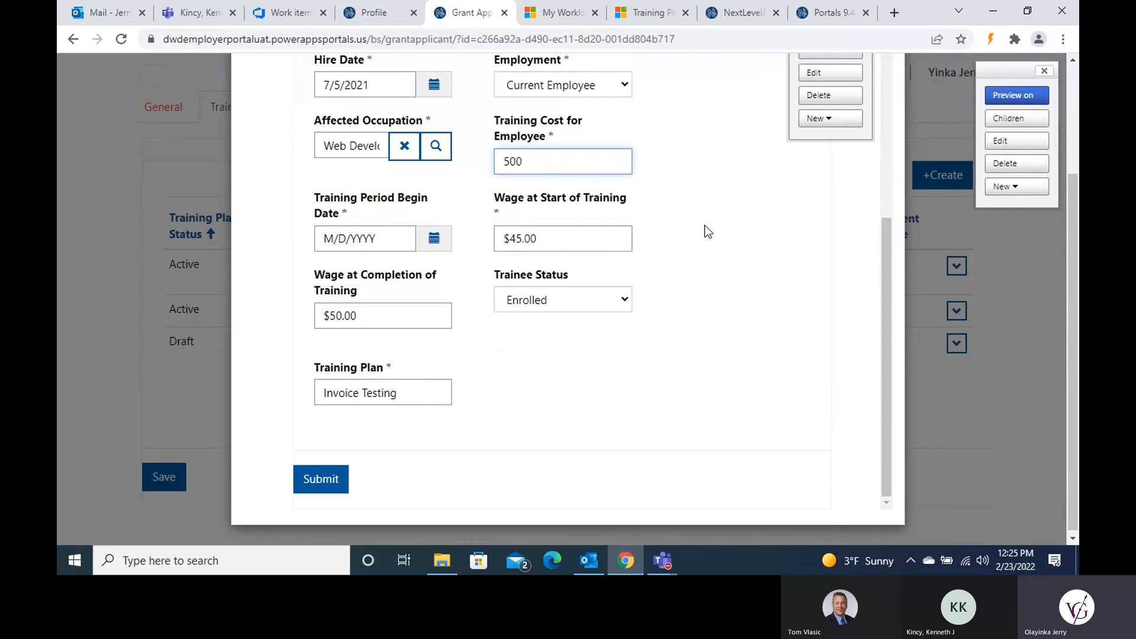
click(329, 480)
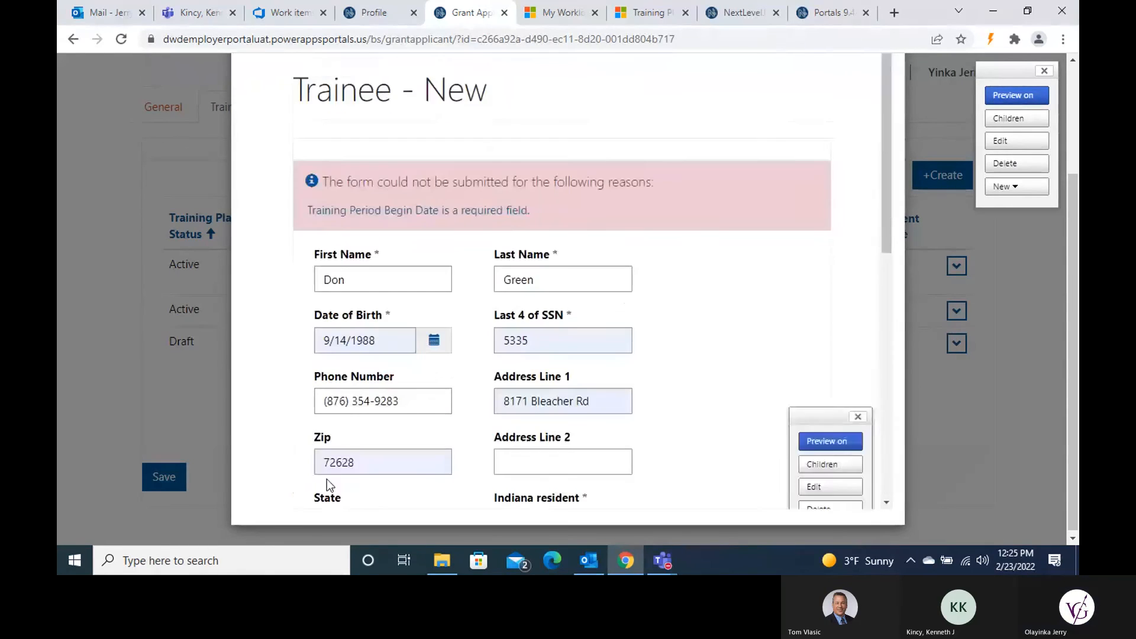
Step: Pick 7/2/2021 as the Training Period Begin Date and resubmit the second trainee
scroll(443, 414, down, 5)
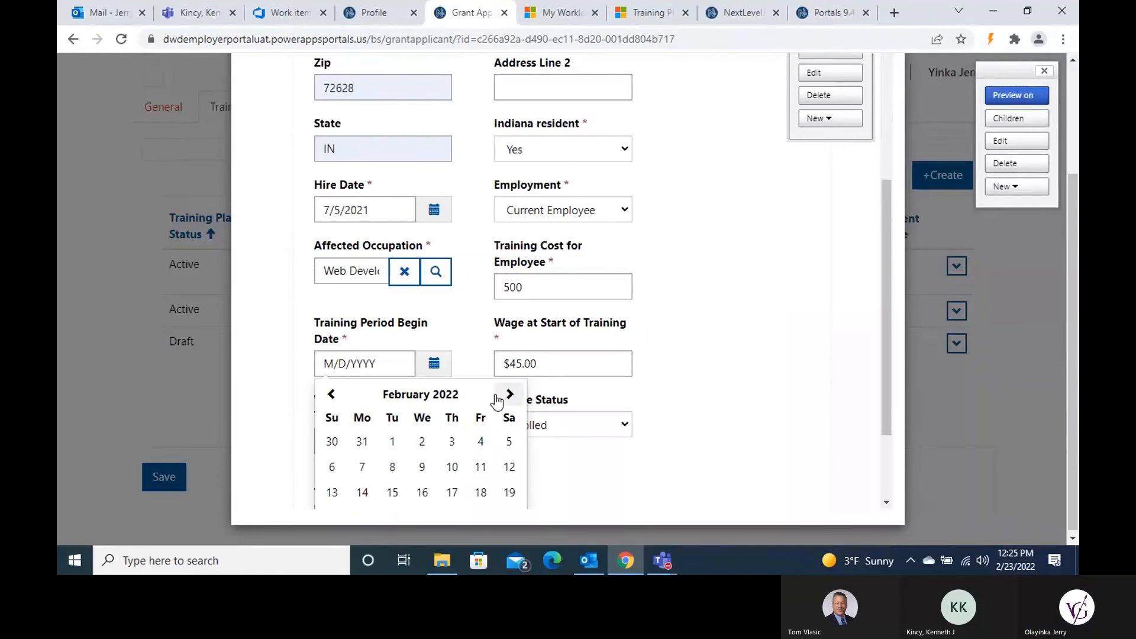
click(331, 395)
click(331, 395)
click(331, 395)
click(331, 395)
click(332, 395)
click(332, 395)
click(331, 395)
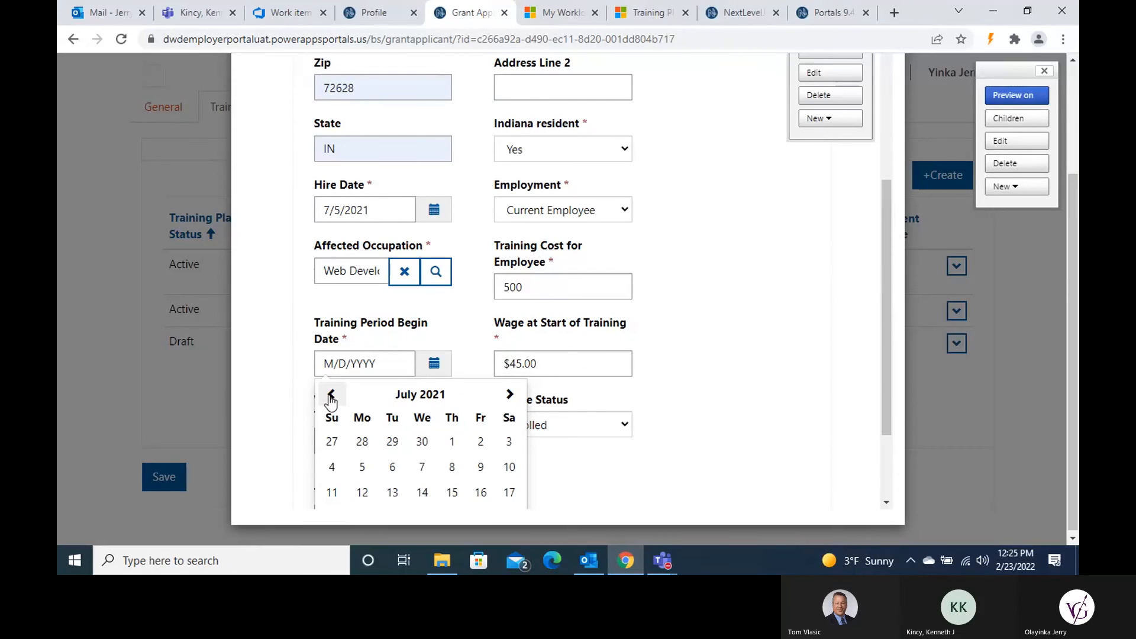
click(481, 444)
scroll(702, 388, down, 3)
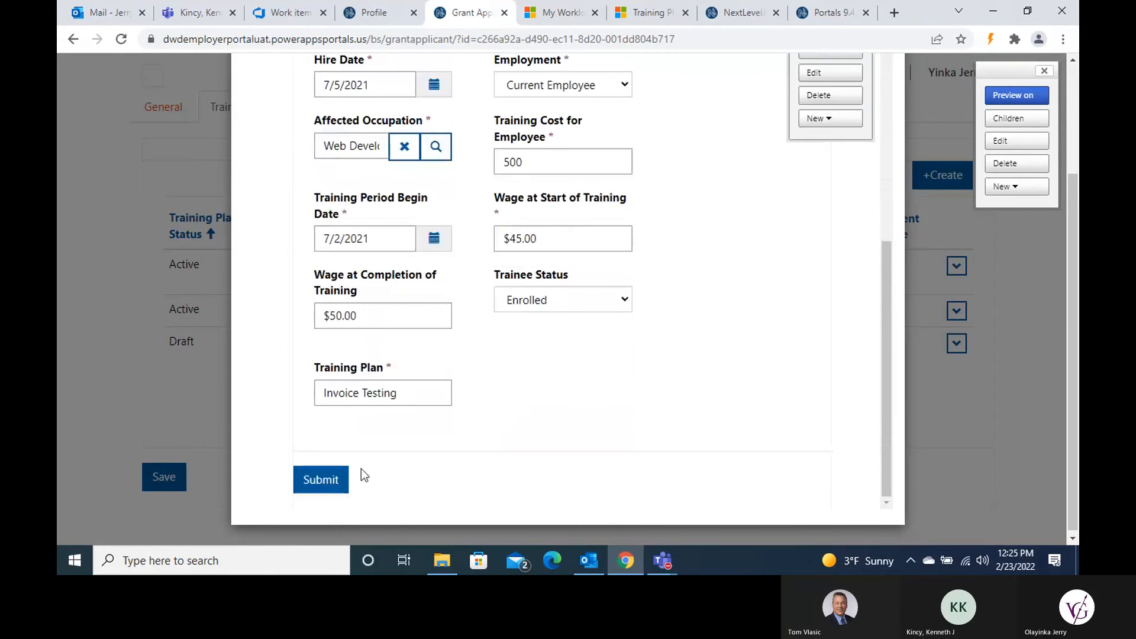
click(360, 475)
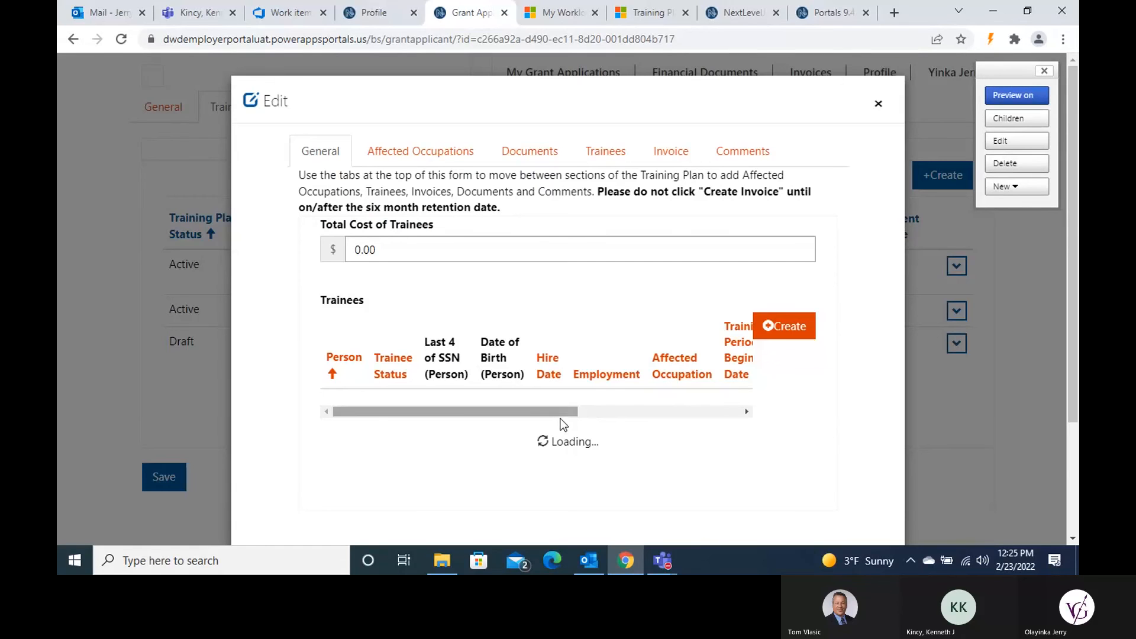
scroll(571, 405, down, 3)
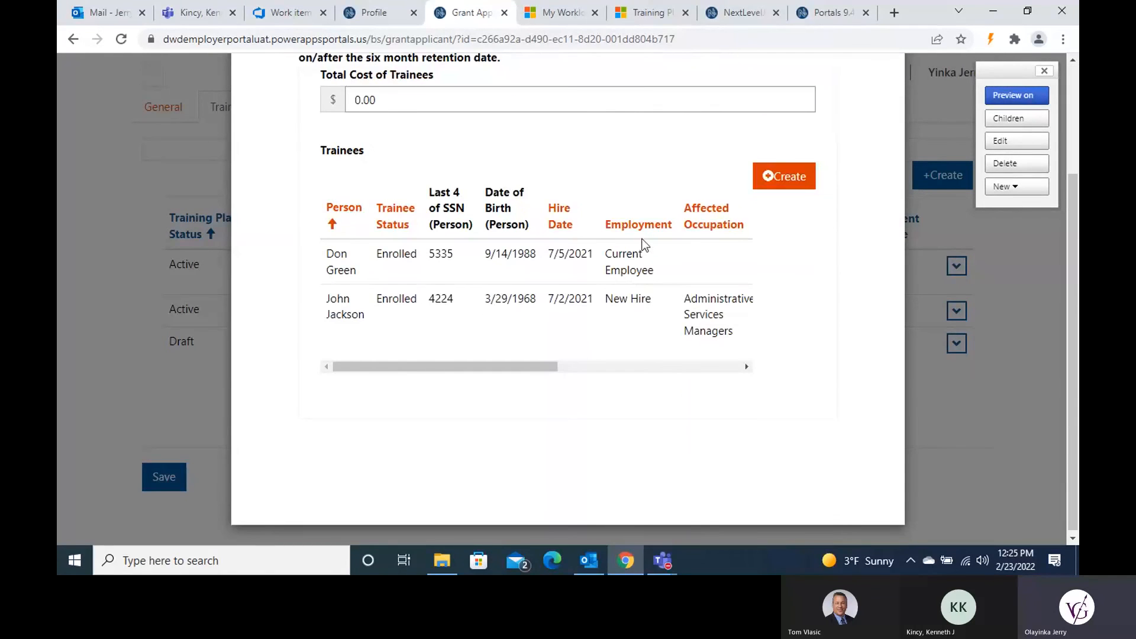
scroll(589, 363, up, 3)
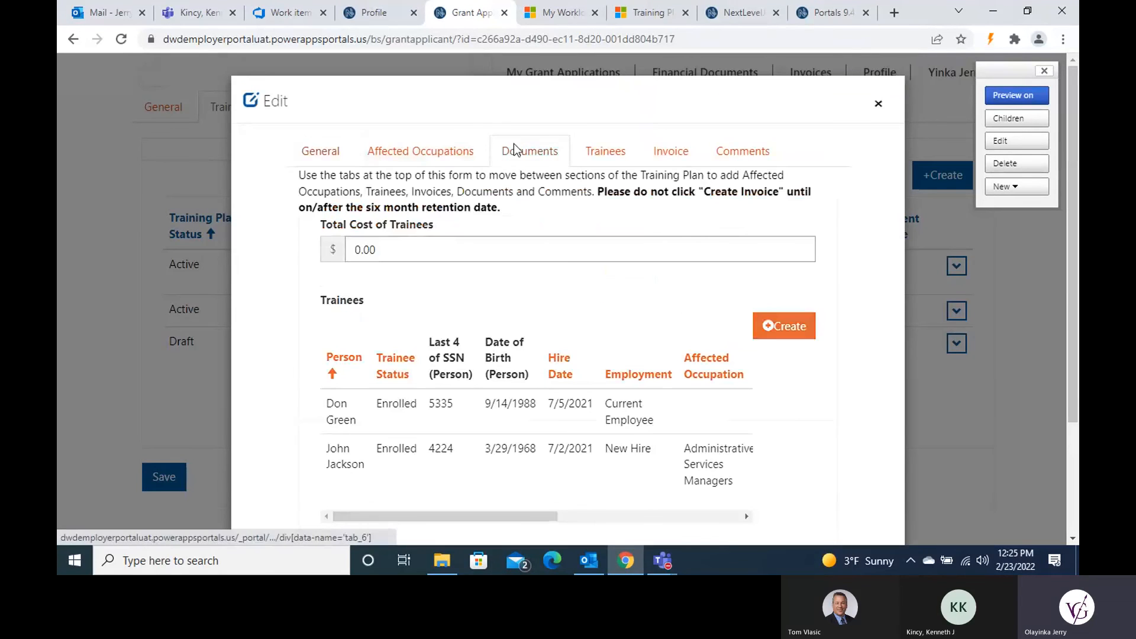
click(339, 149)
scroll(388, 214, down, 1)
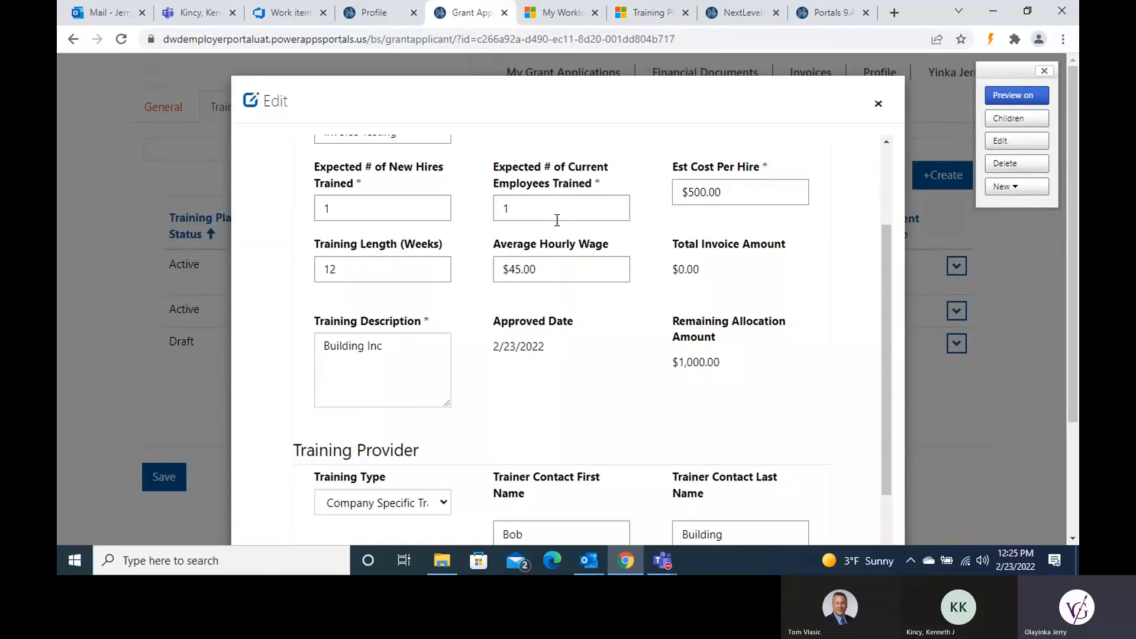
scroll(557, 220, up, 3)
click(605, 151)
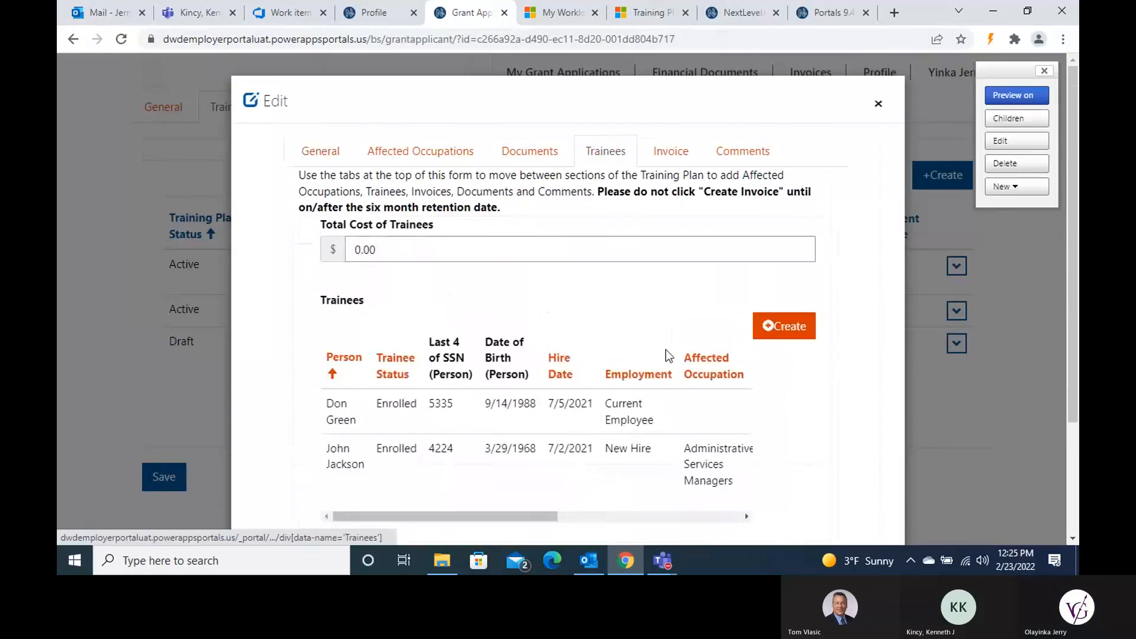
scroll(666, 350, down, 3)
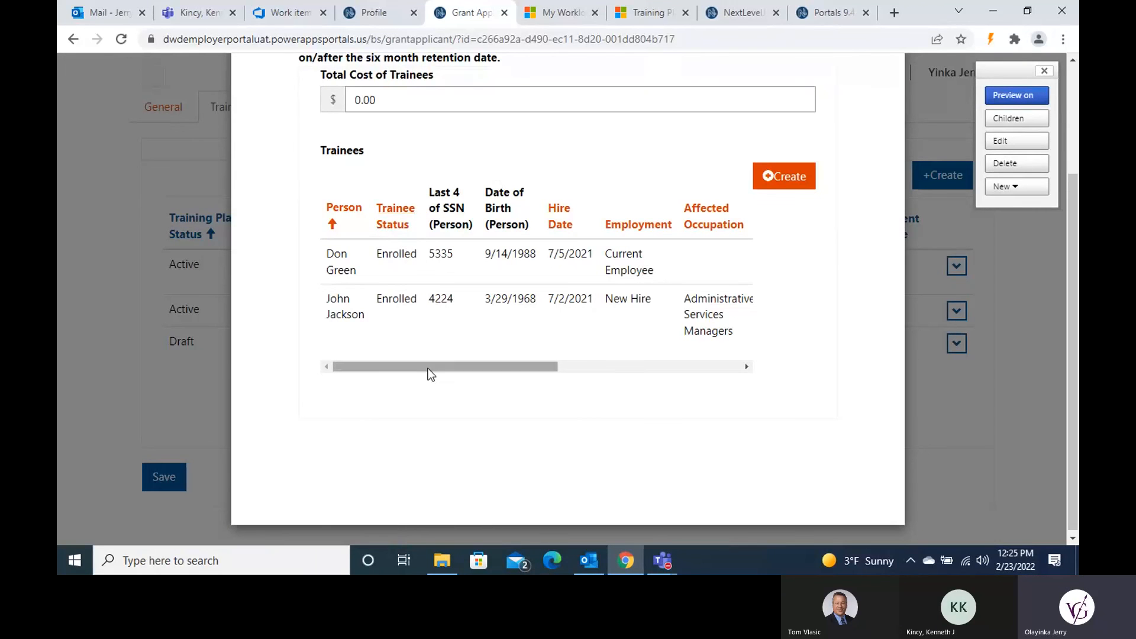
drag(424, 373, 683, 391)
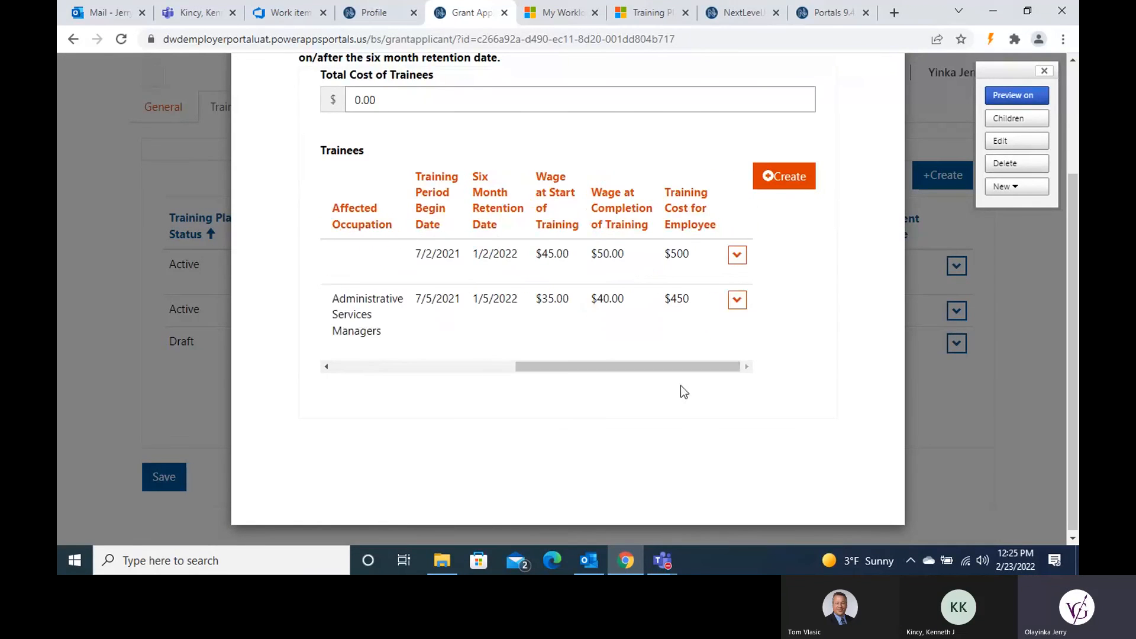
click(737, 255)
Step: Edit the Web Developers trainee, set Trainee Status to Completed, and save
click(756, 280)
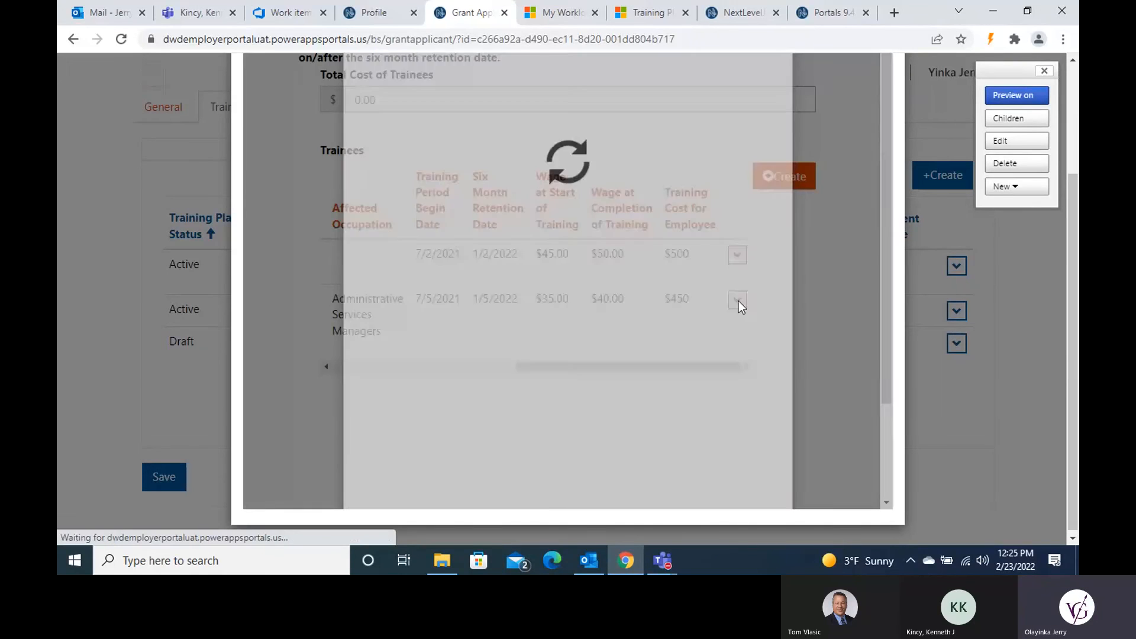
scroll(580, 319, down, 3)
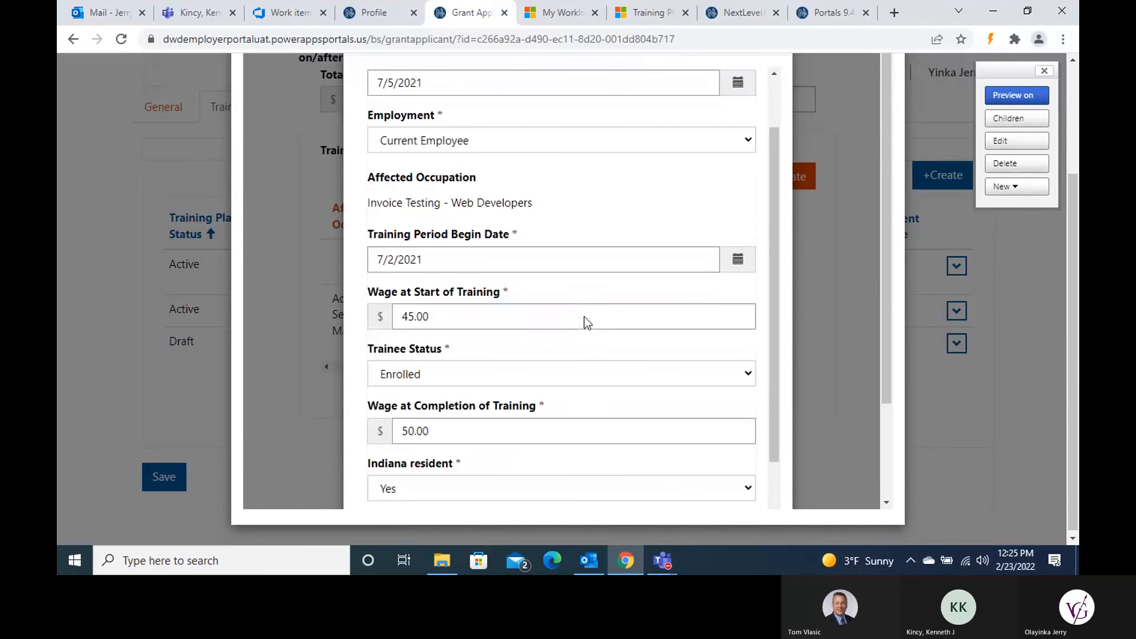
scroll(585, 317, down, 1)
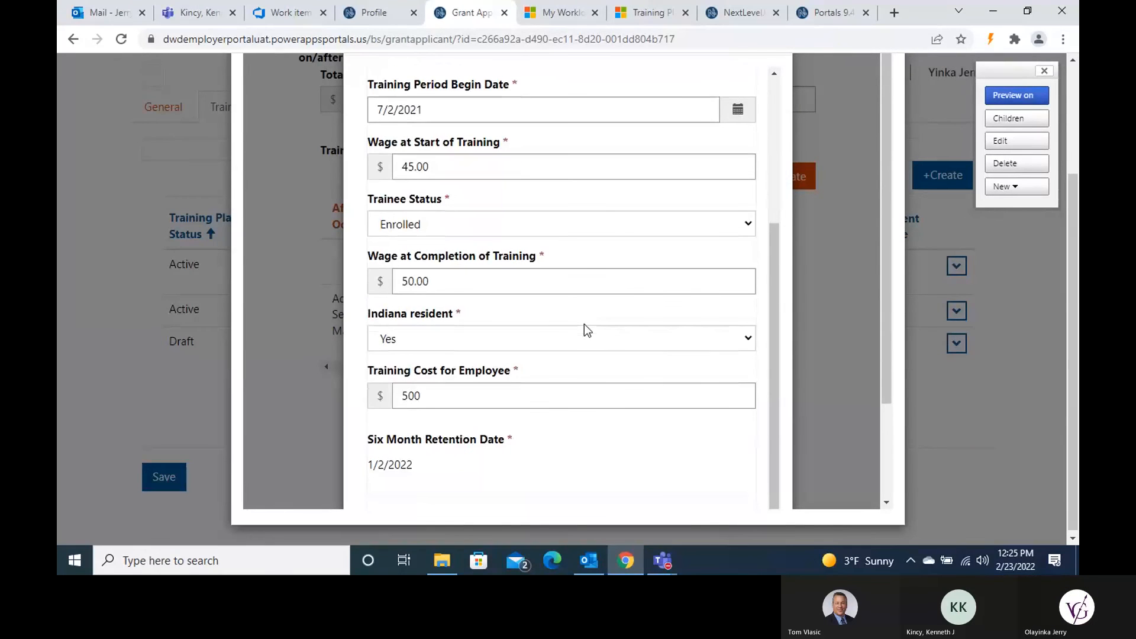
click(751, 223)
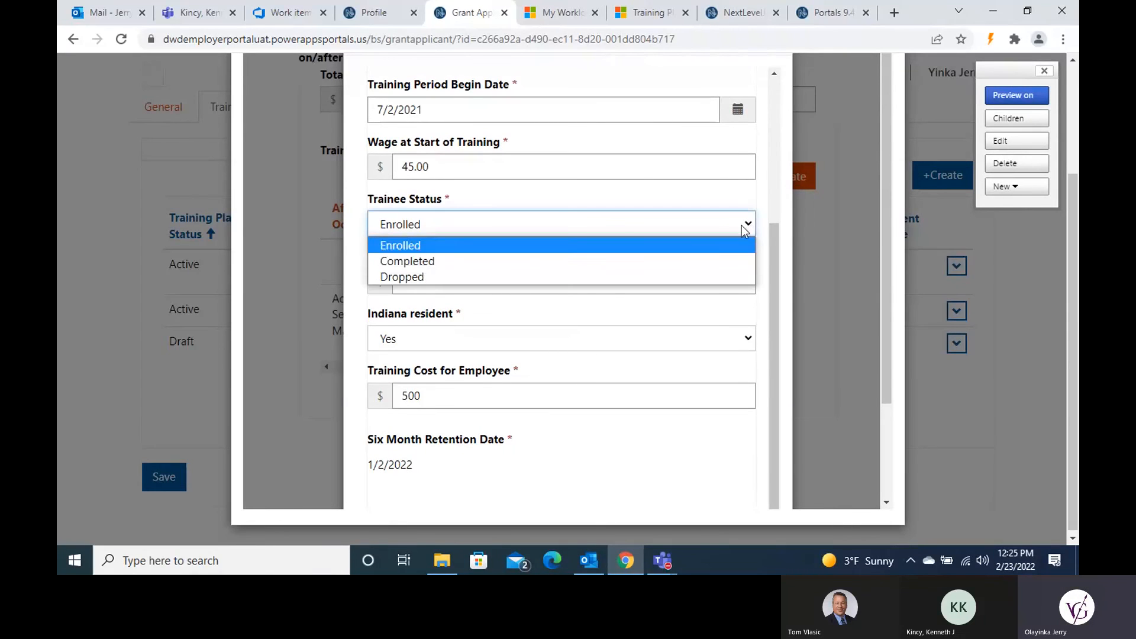
click(648, 261)
scroll(588, 312, down, 3)
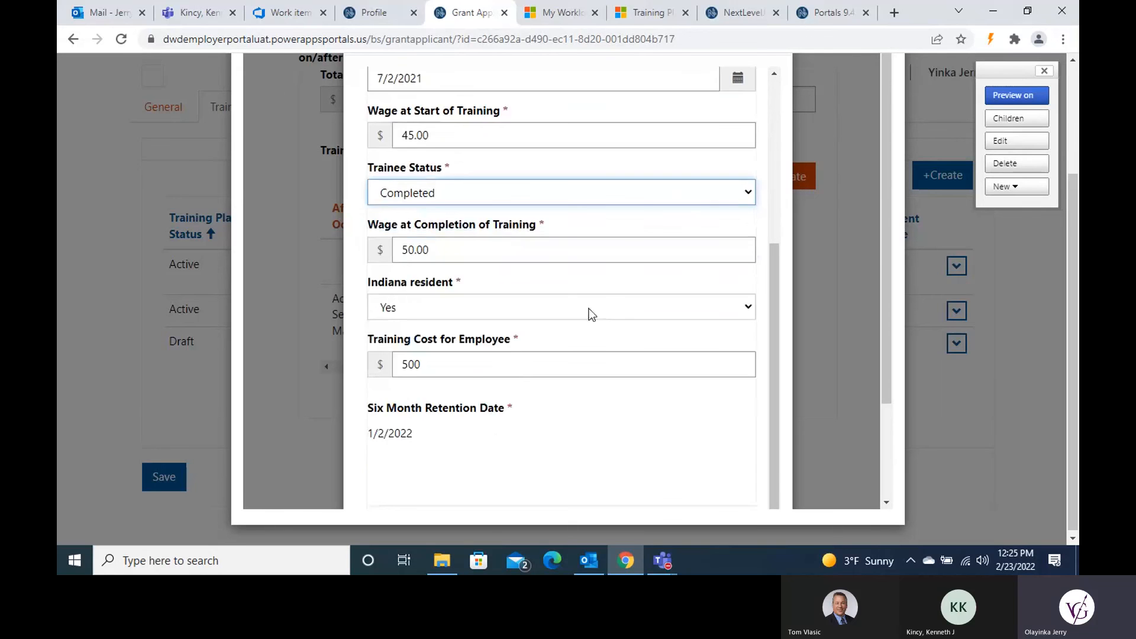
click(398, 419)
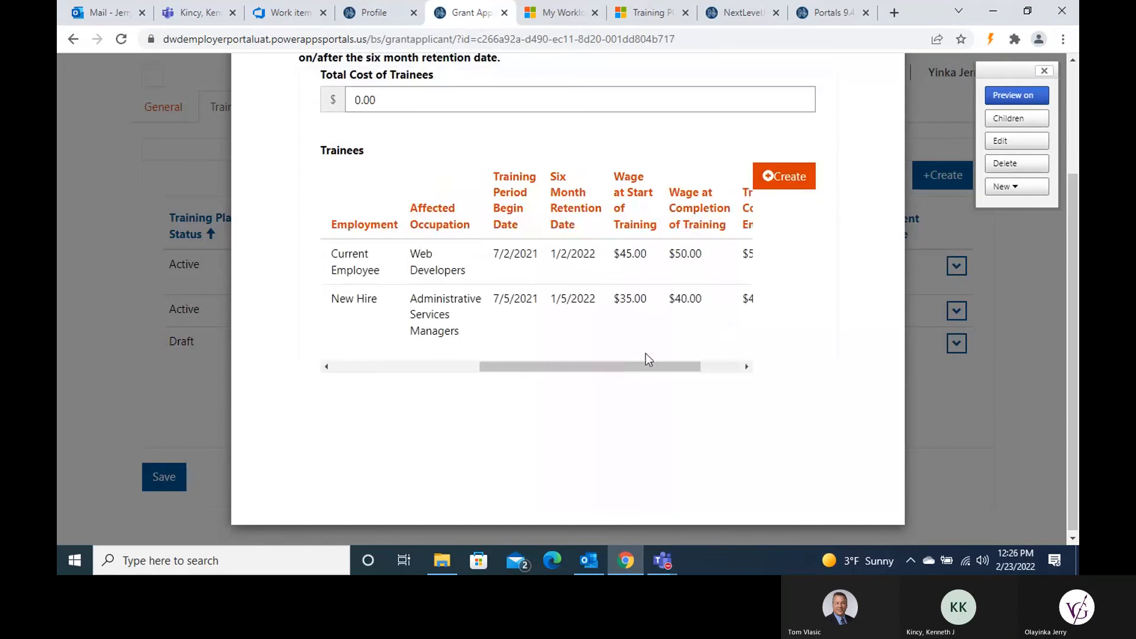
drag(616, 367, 329, 368)
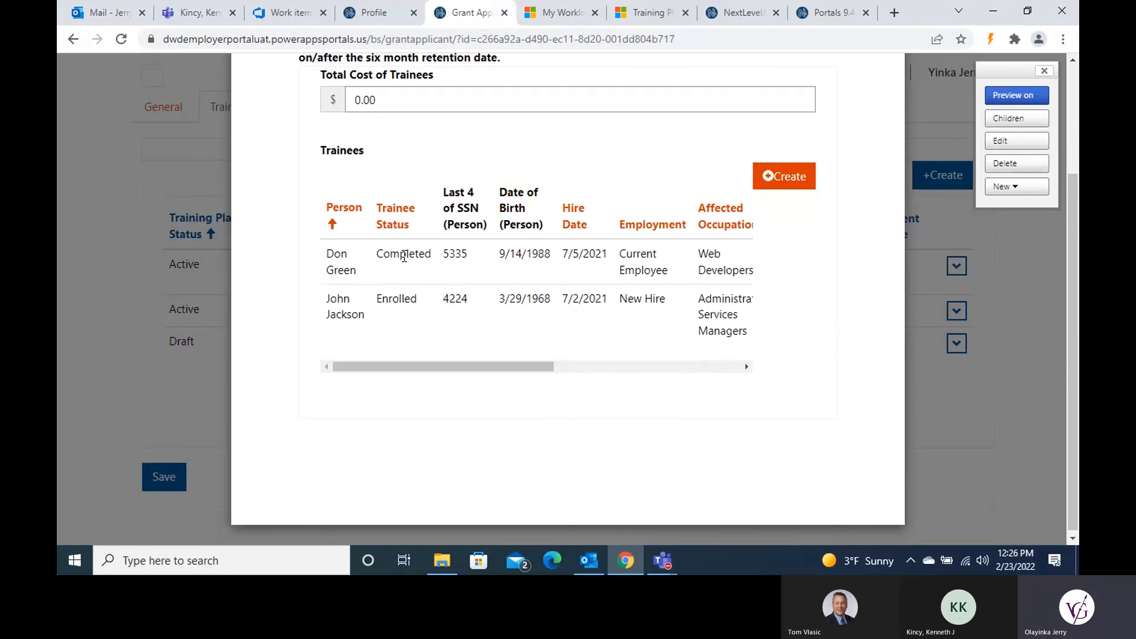
drag(400, 368, 672, 374)
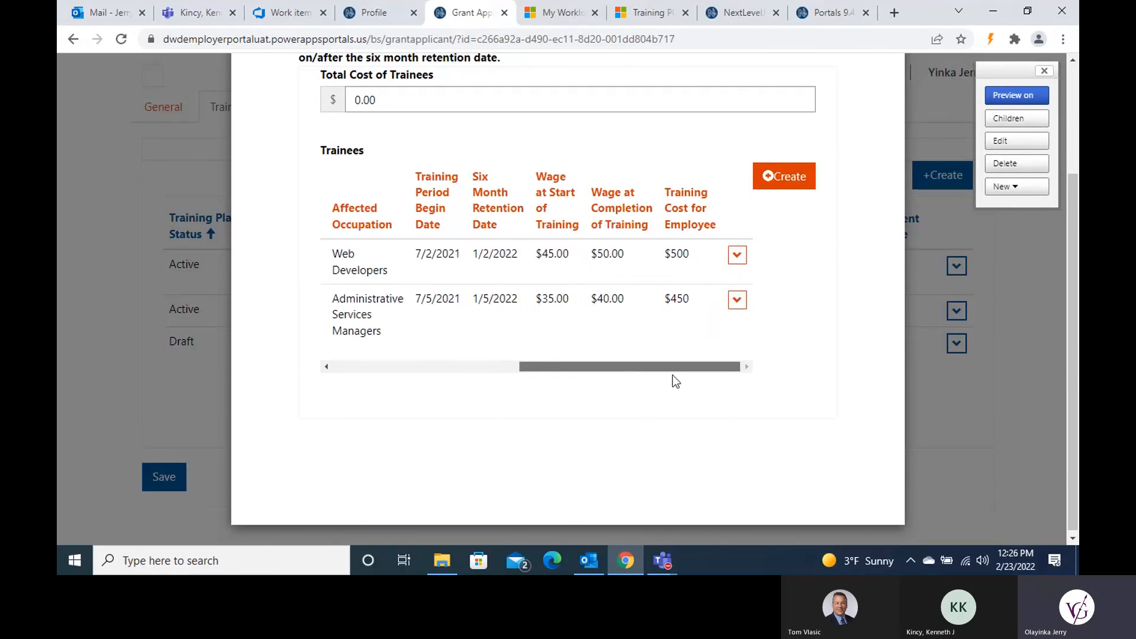
Step: Edit the Administrative Services Managers trainee, set Trainee Status to Completed, and save
click(736, 300)
click(758, 325)
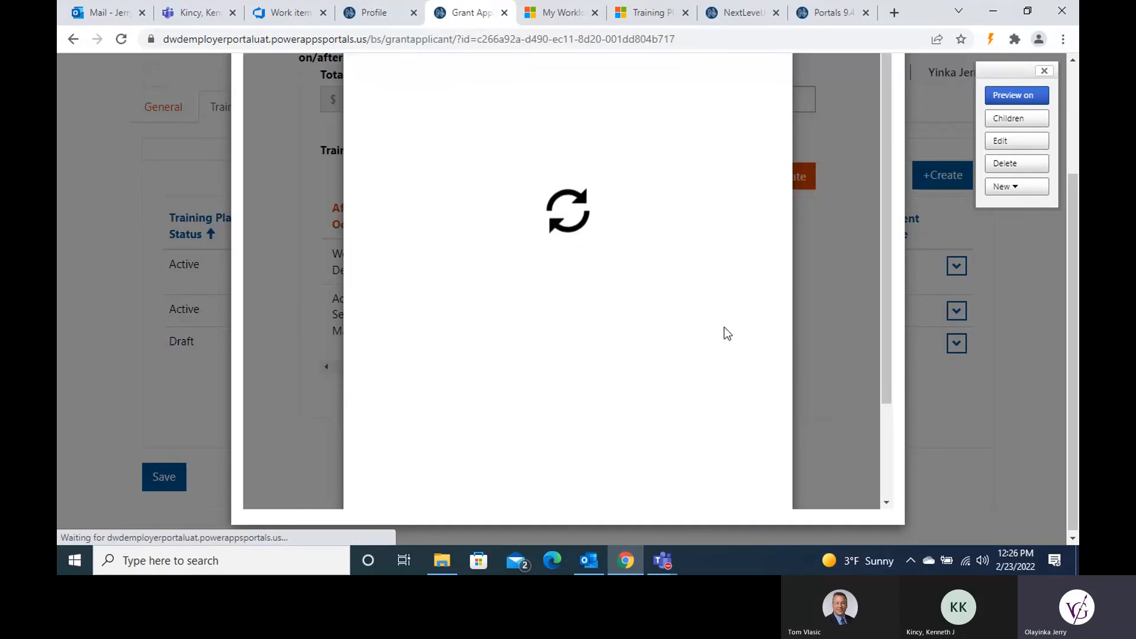
scroll(586, 327, down, 1)
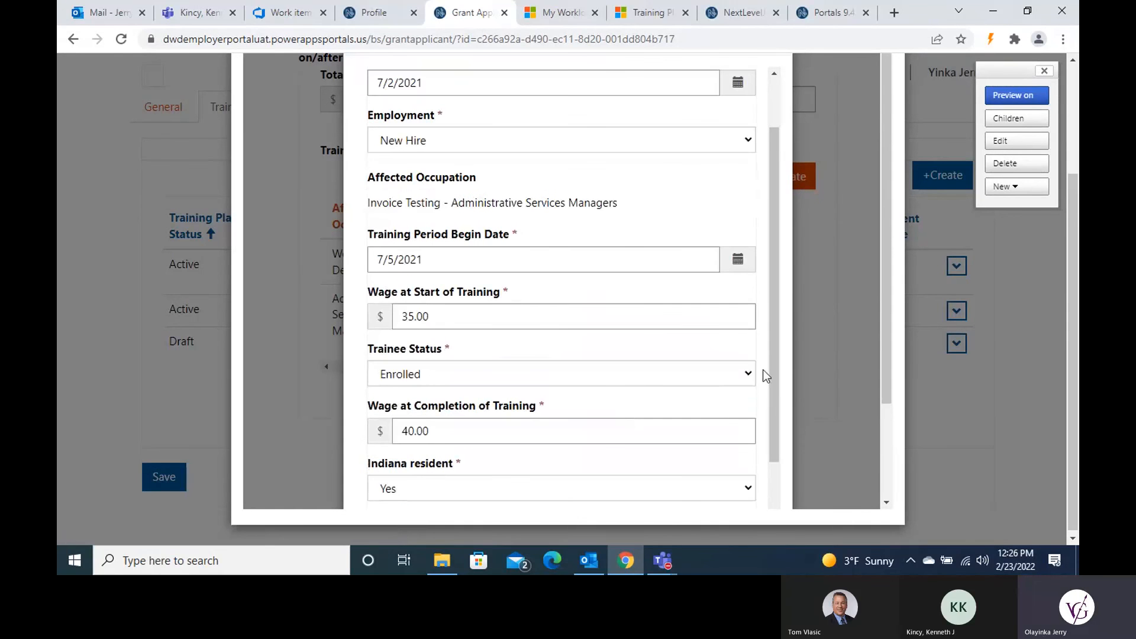
click(749, 378)
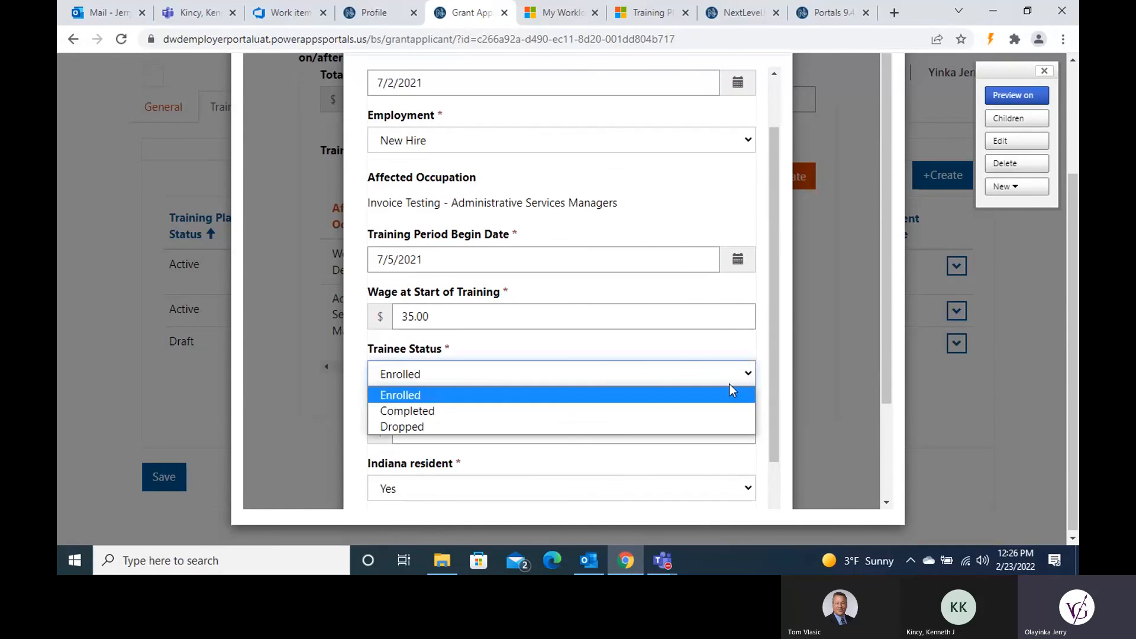
click(617, 410)
scroll(626, 389, down, 4)
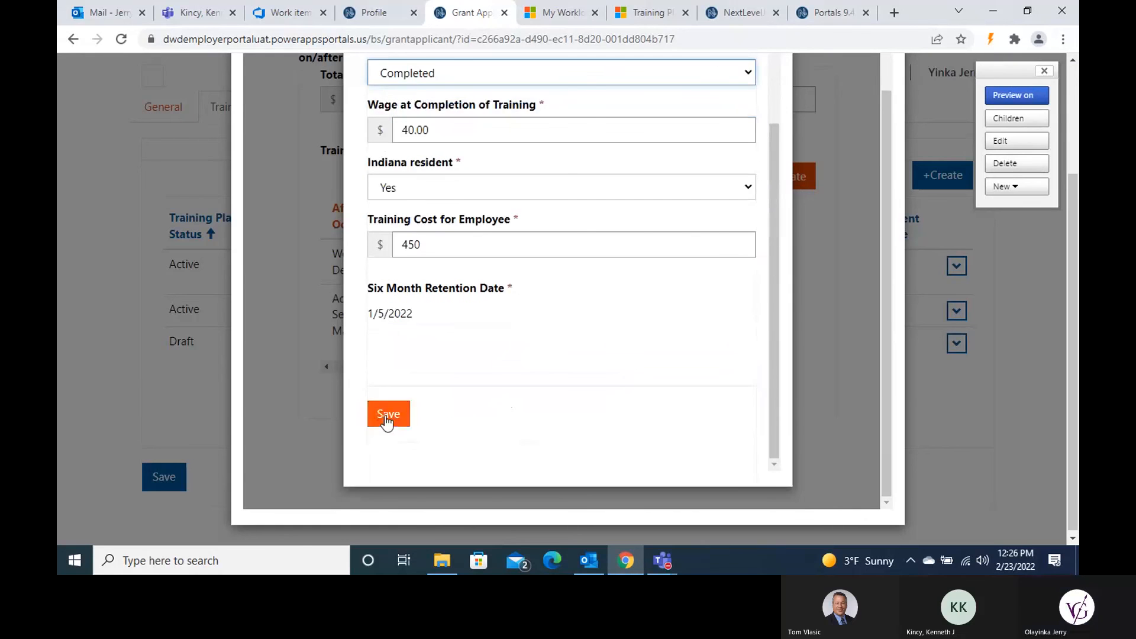
click(385, 414)
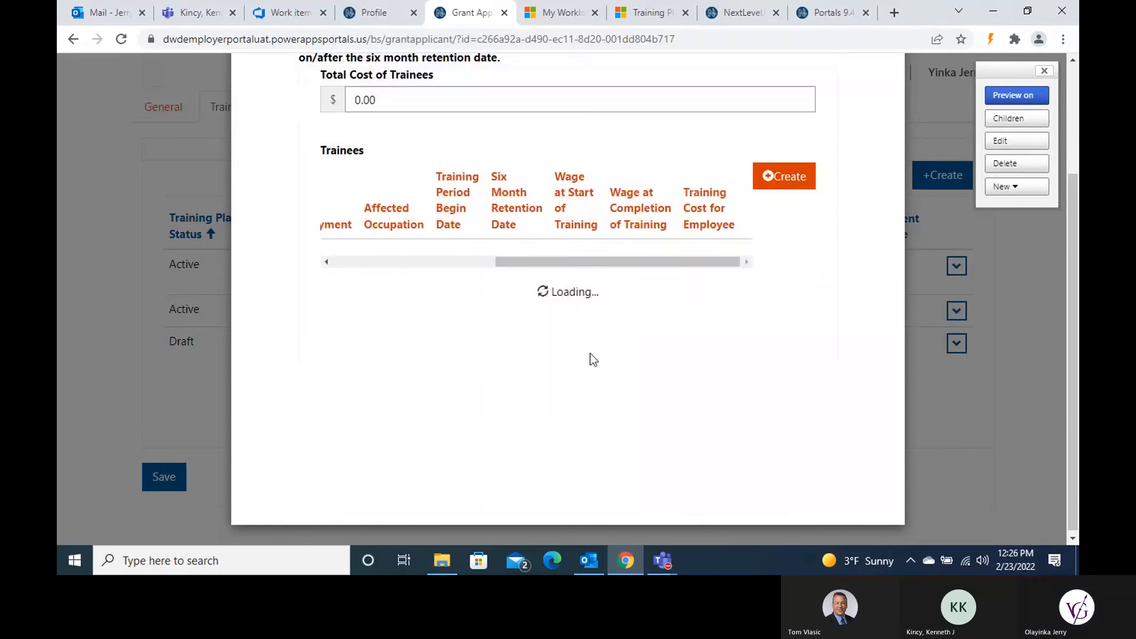
drag(580, 368, 358, 368)
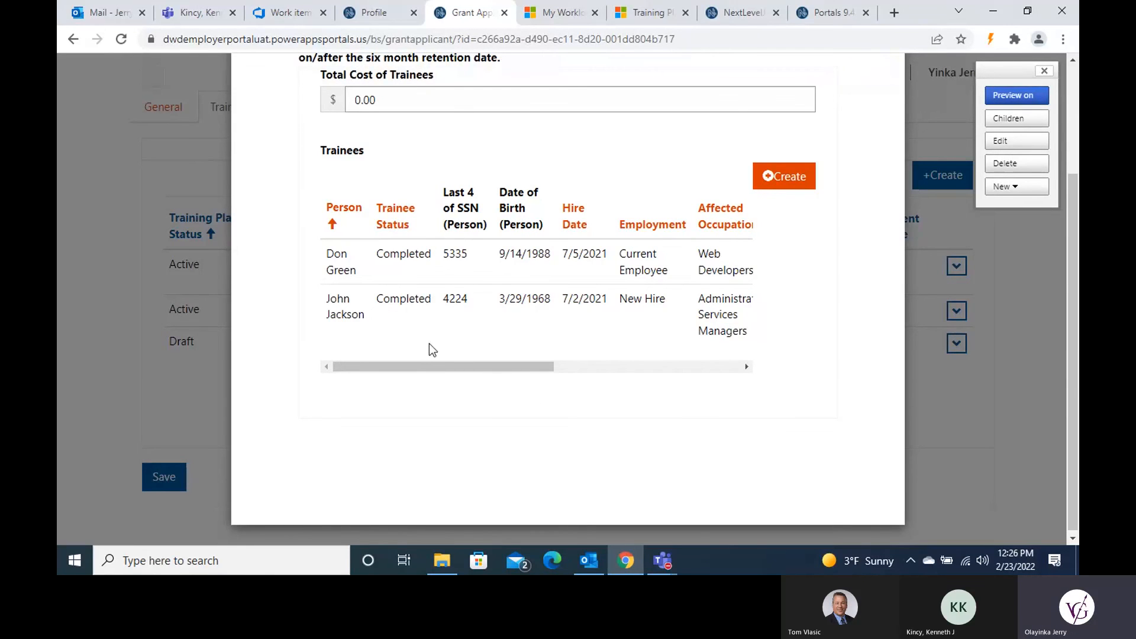
drag(423, 370, 577, 389)
scroll(571, 392, up, 1)
scroll(571, 391, up, 2)
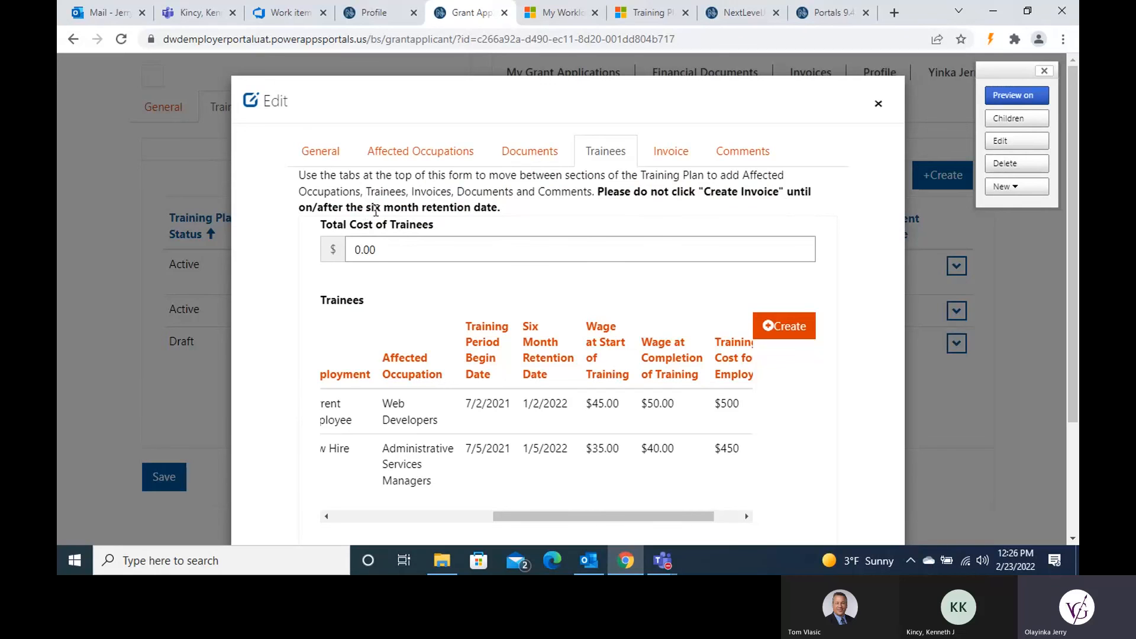
scroll(559, 304, down, 3)
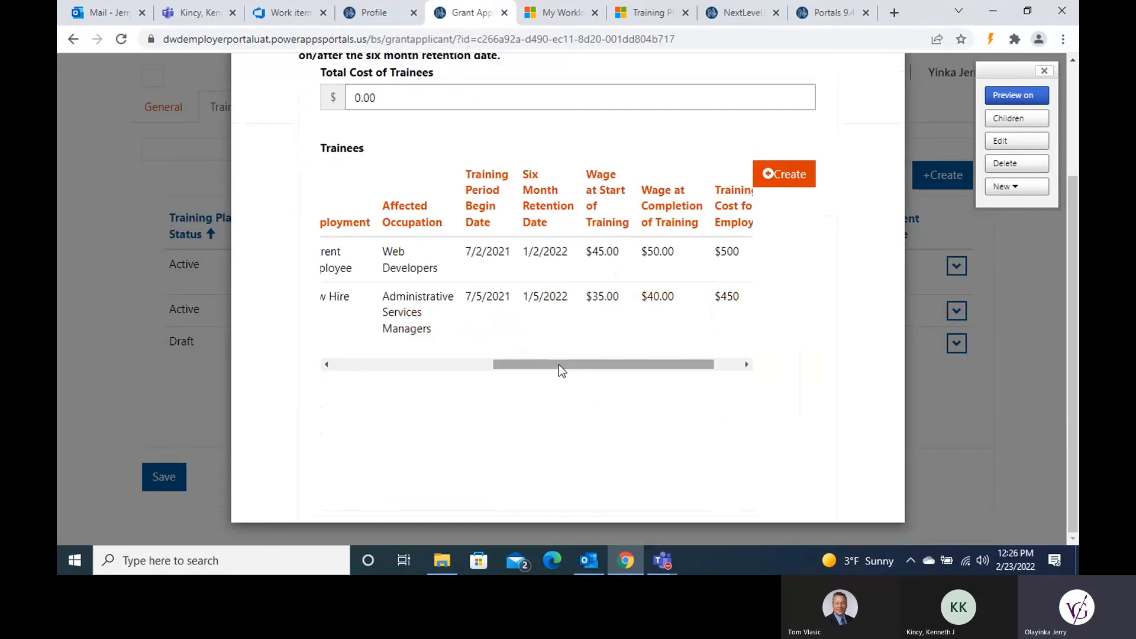
drag(568, 365, 659, 356)
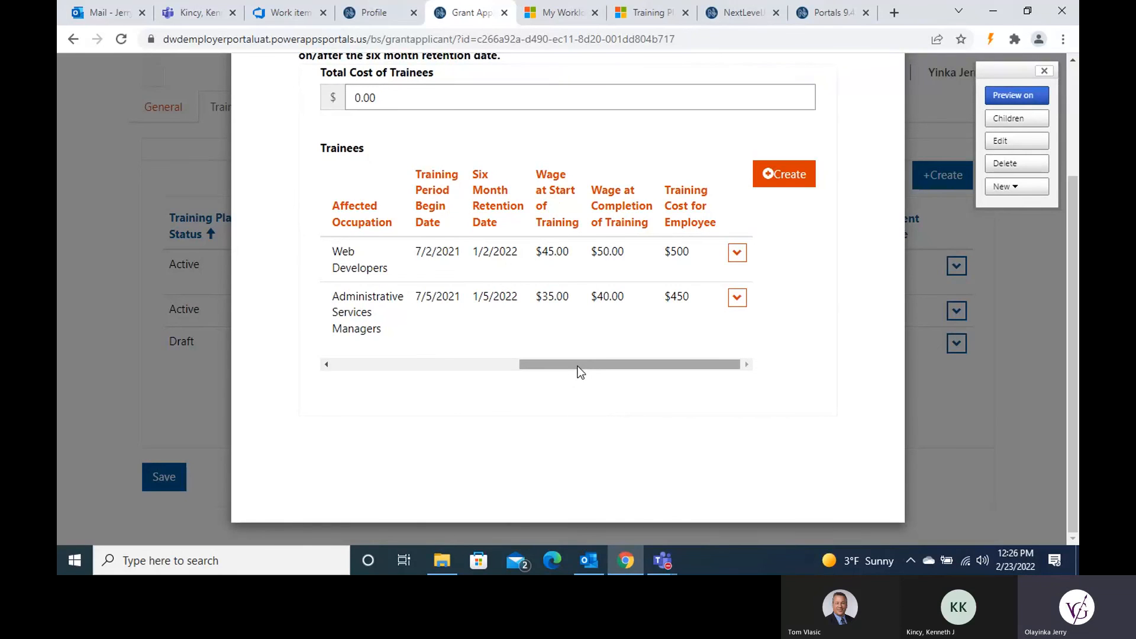
drag(576, 365, 375, 371)
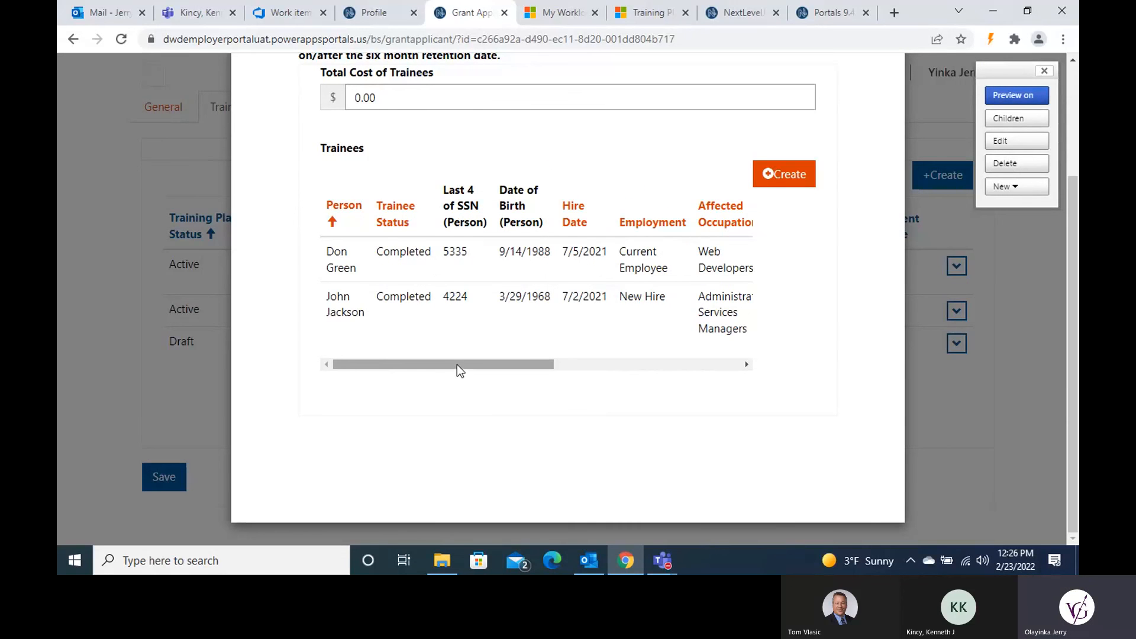